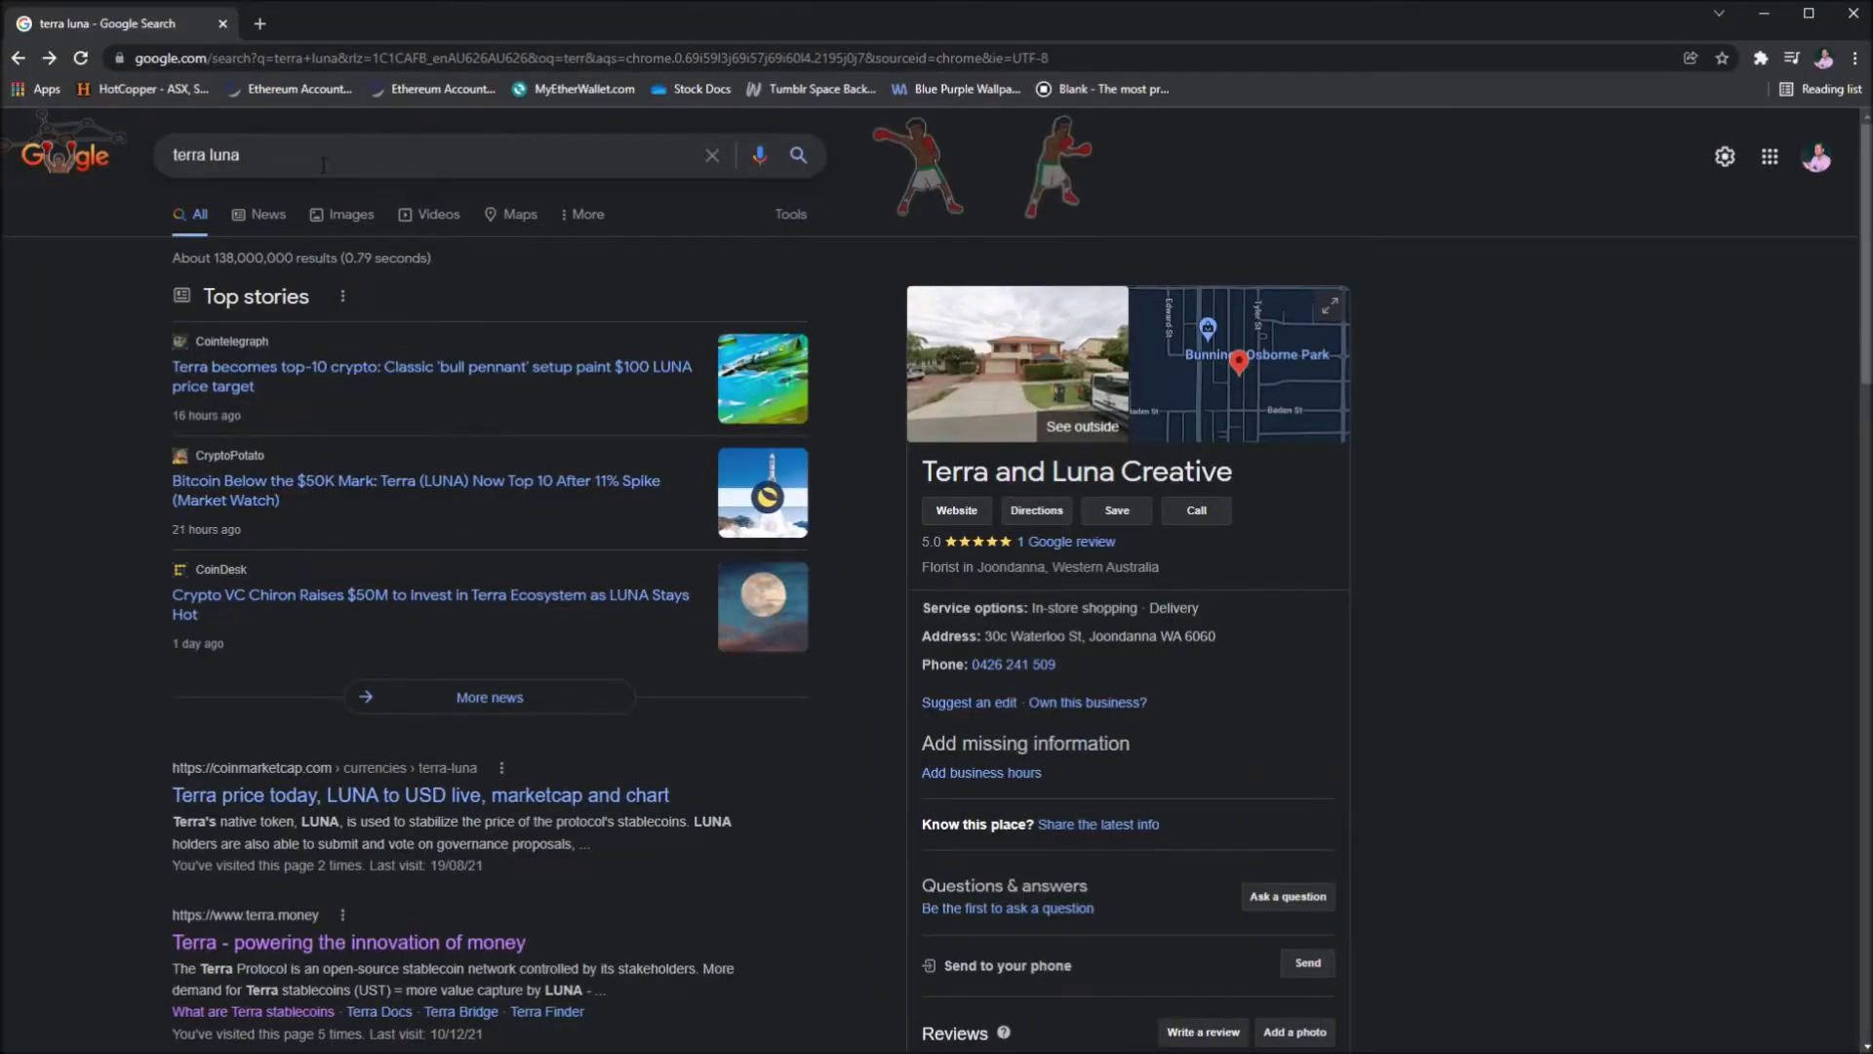
- Scroll down the terra luna Google results and open the terra.money homepage
drag(252, 159, 156, 157)
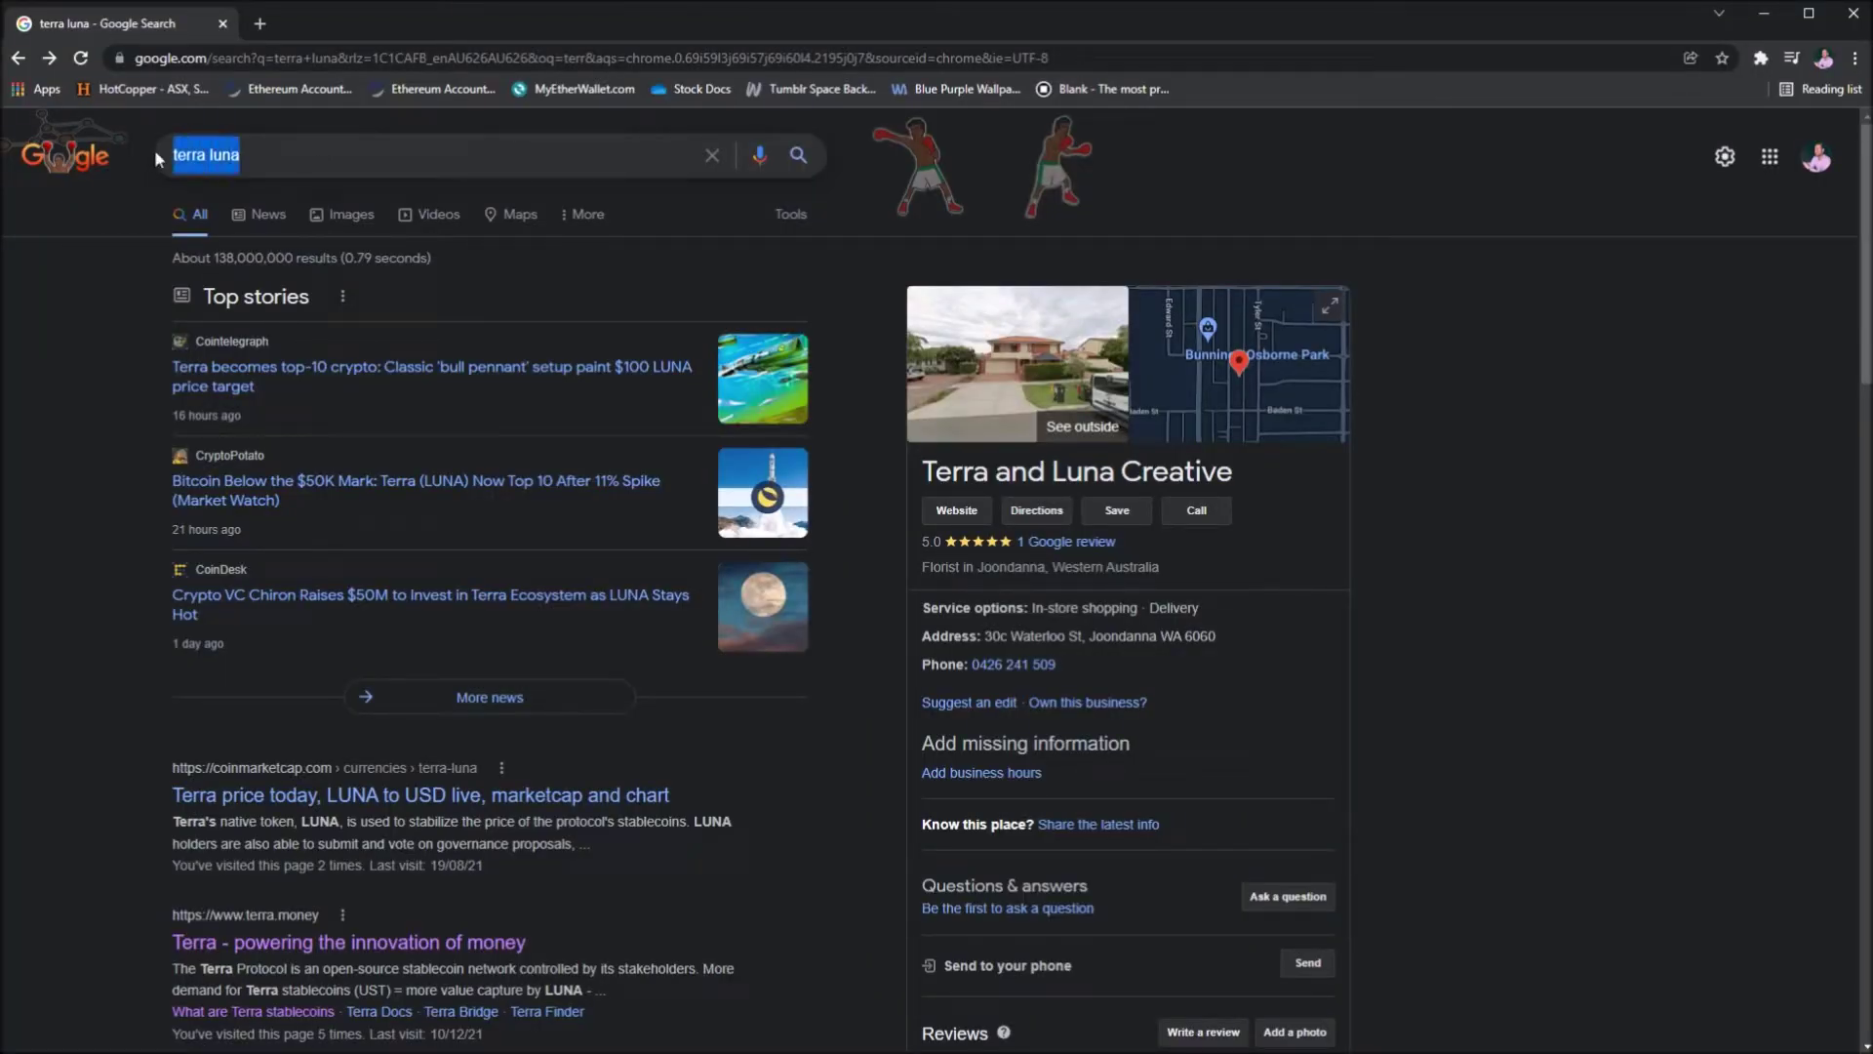
click(108, 323)
scroll(108, 323, down, 4)
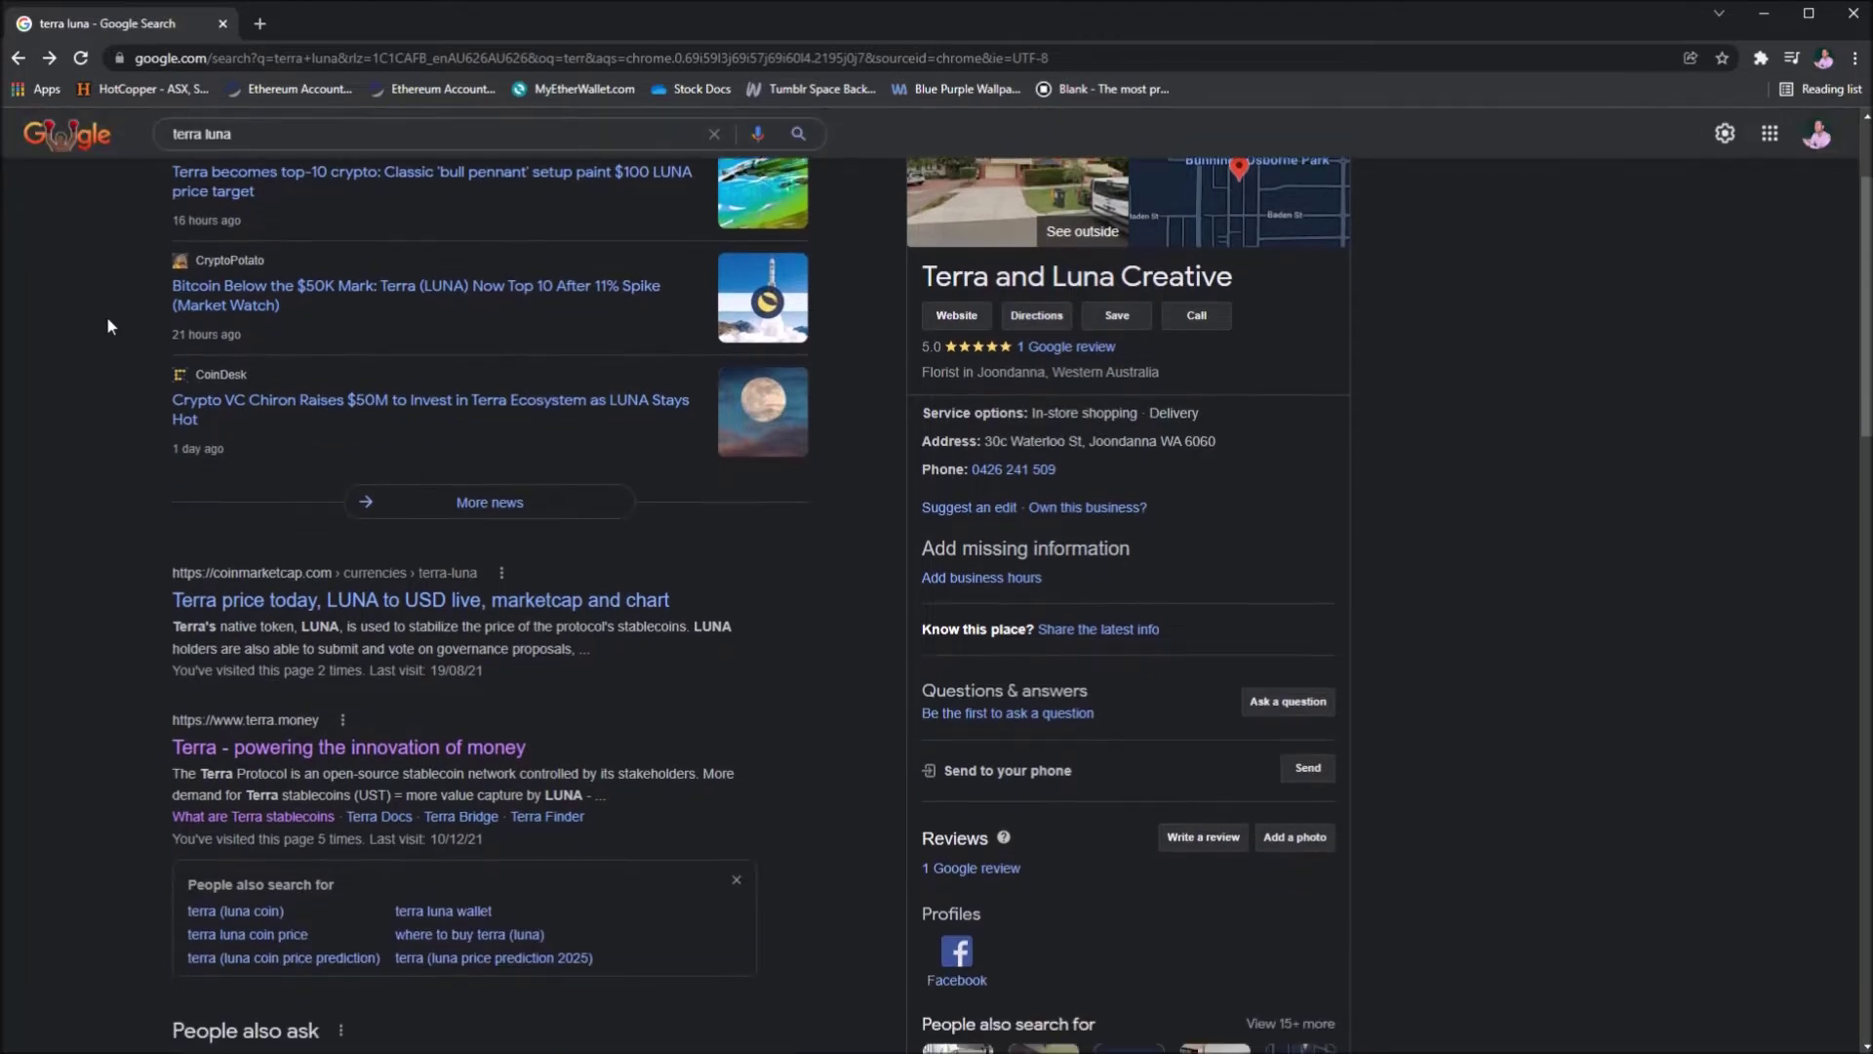
scroll(137, 361, down, 1)
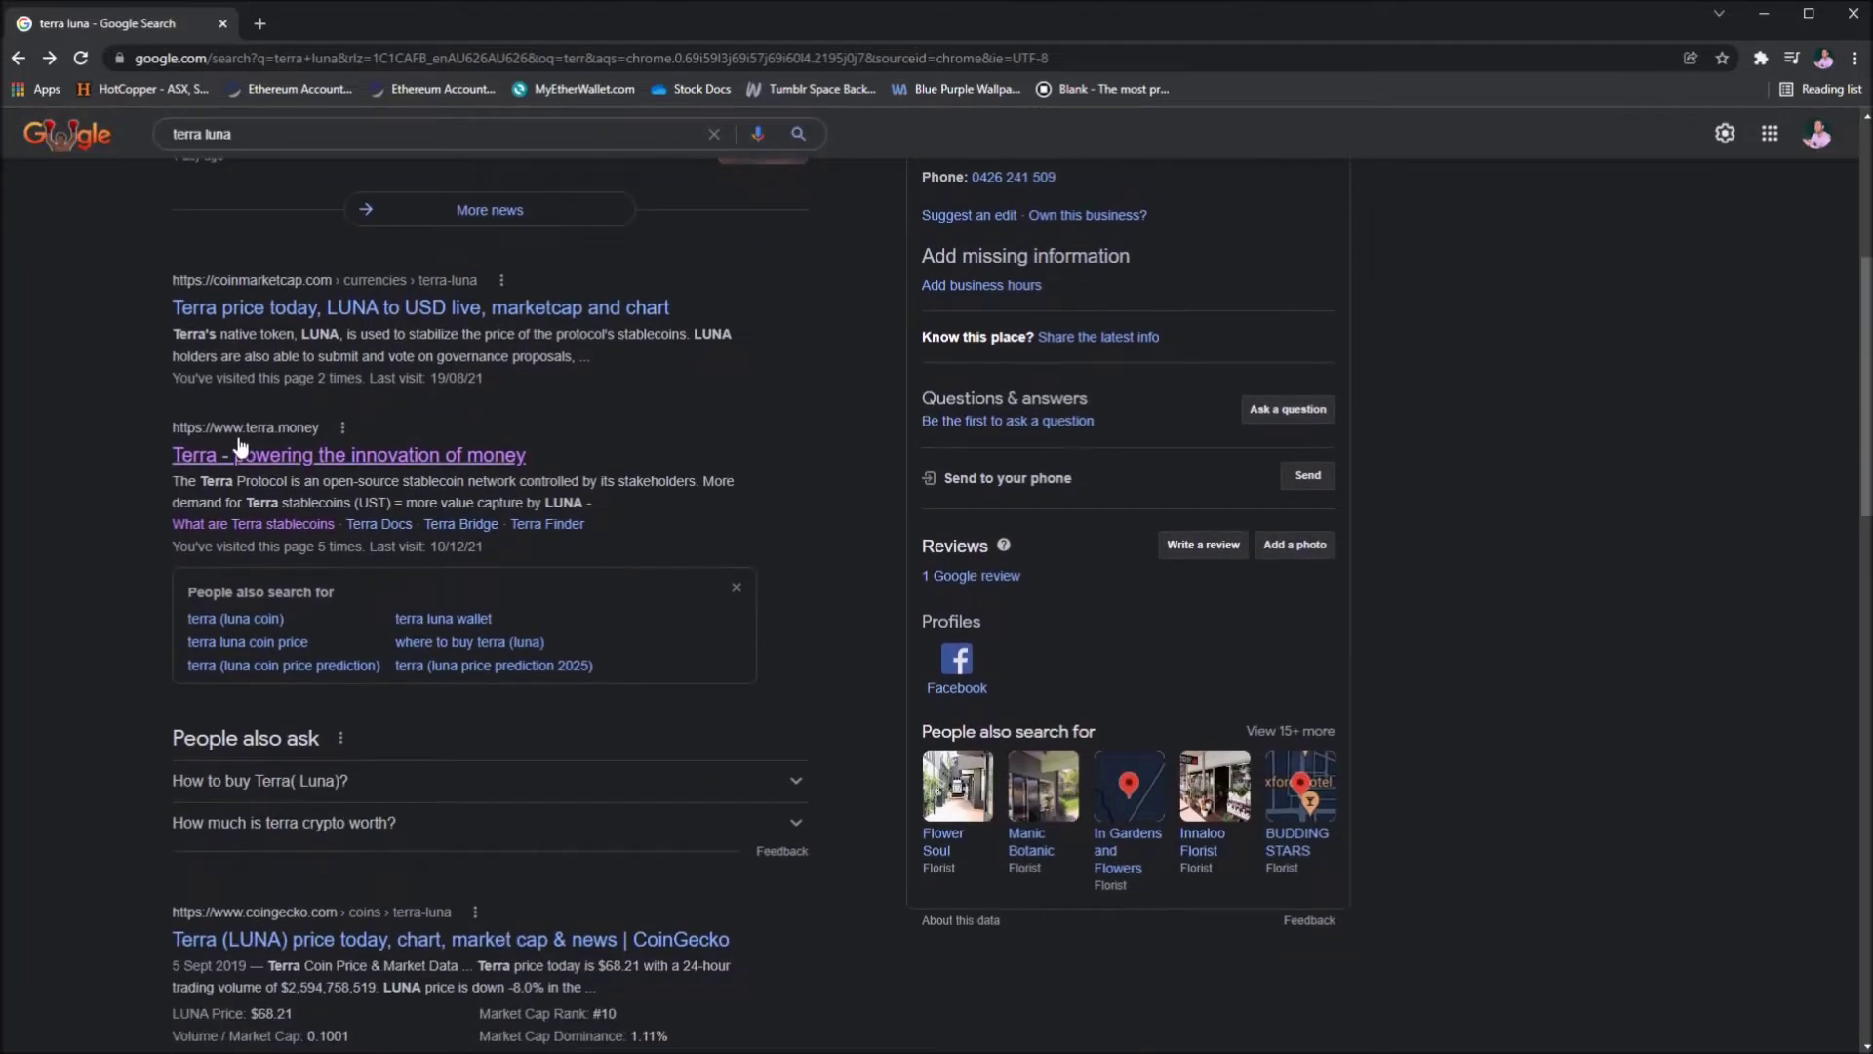
click(298, 464)
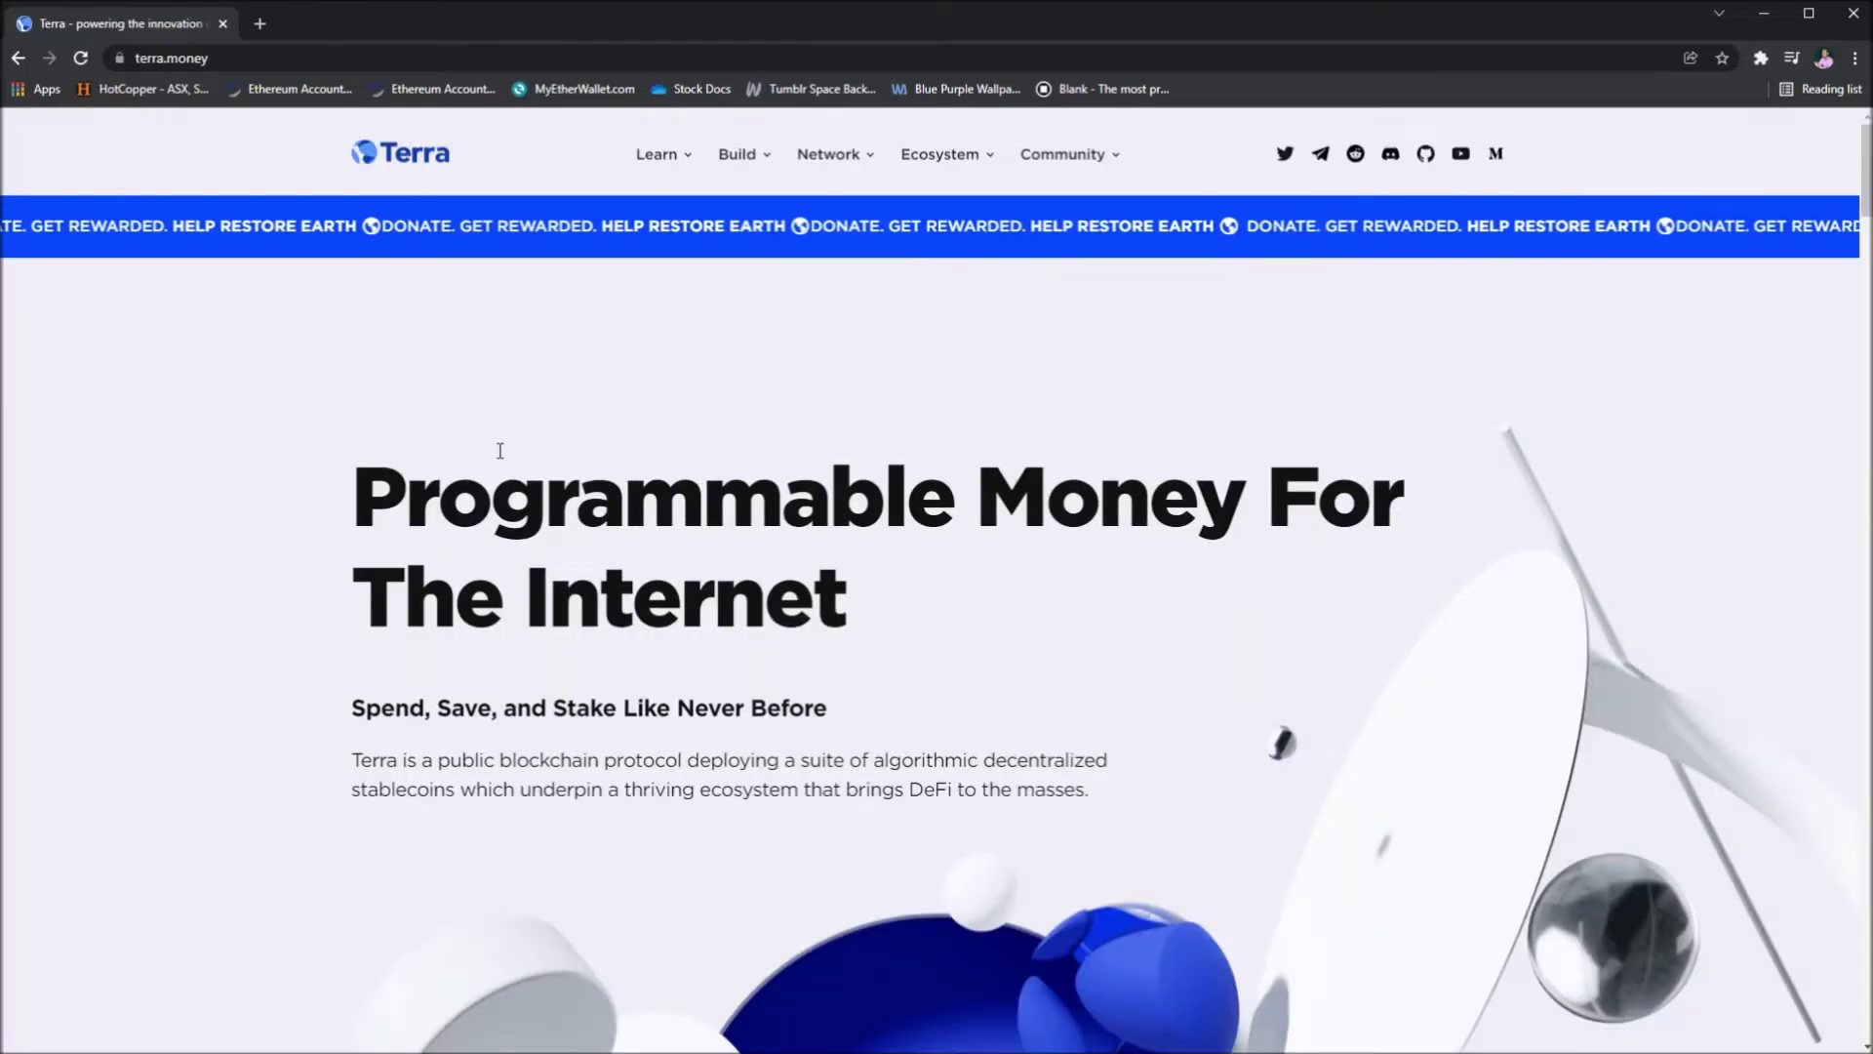
- Browse terra.money's Ecosystem, Network, Build and Learn menus, then open Learn > Get started staking LUNA
scroll(606, 434, down, 10)
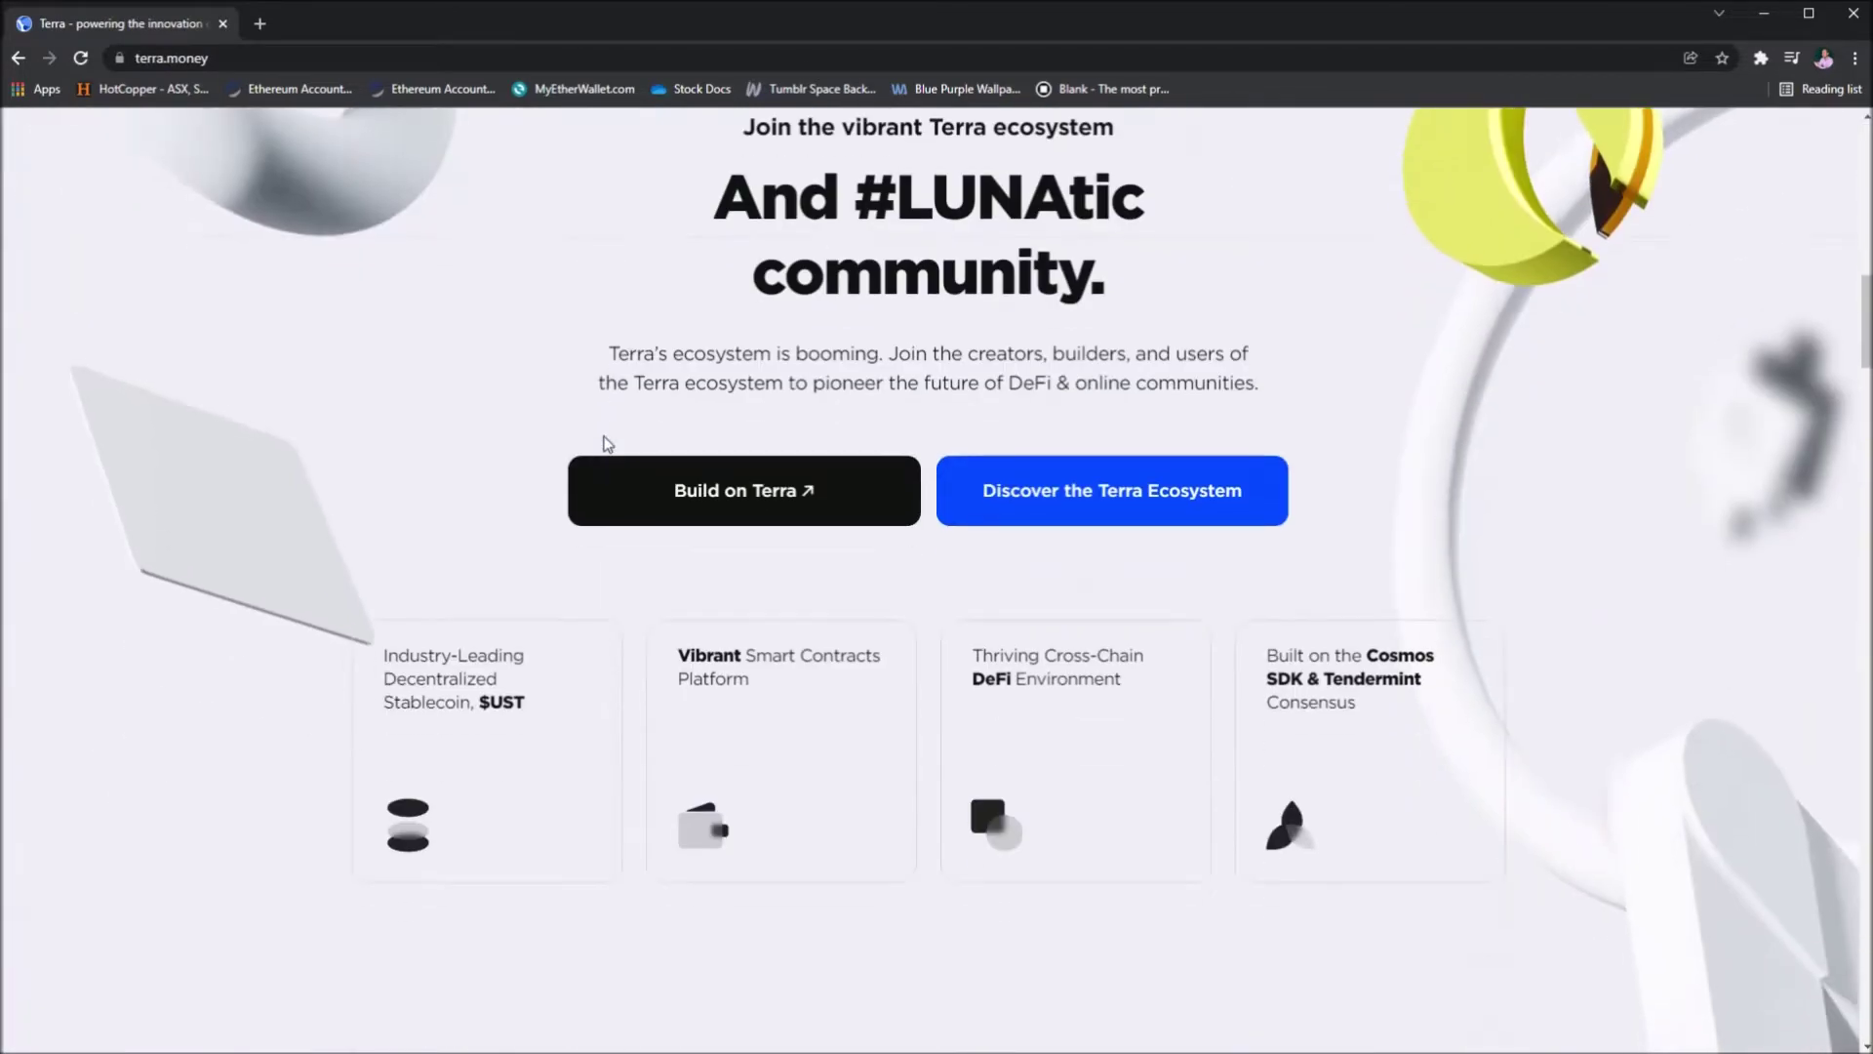
scroll(606, 441, up, 10)
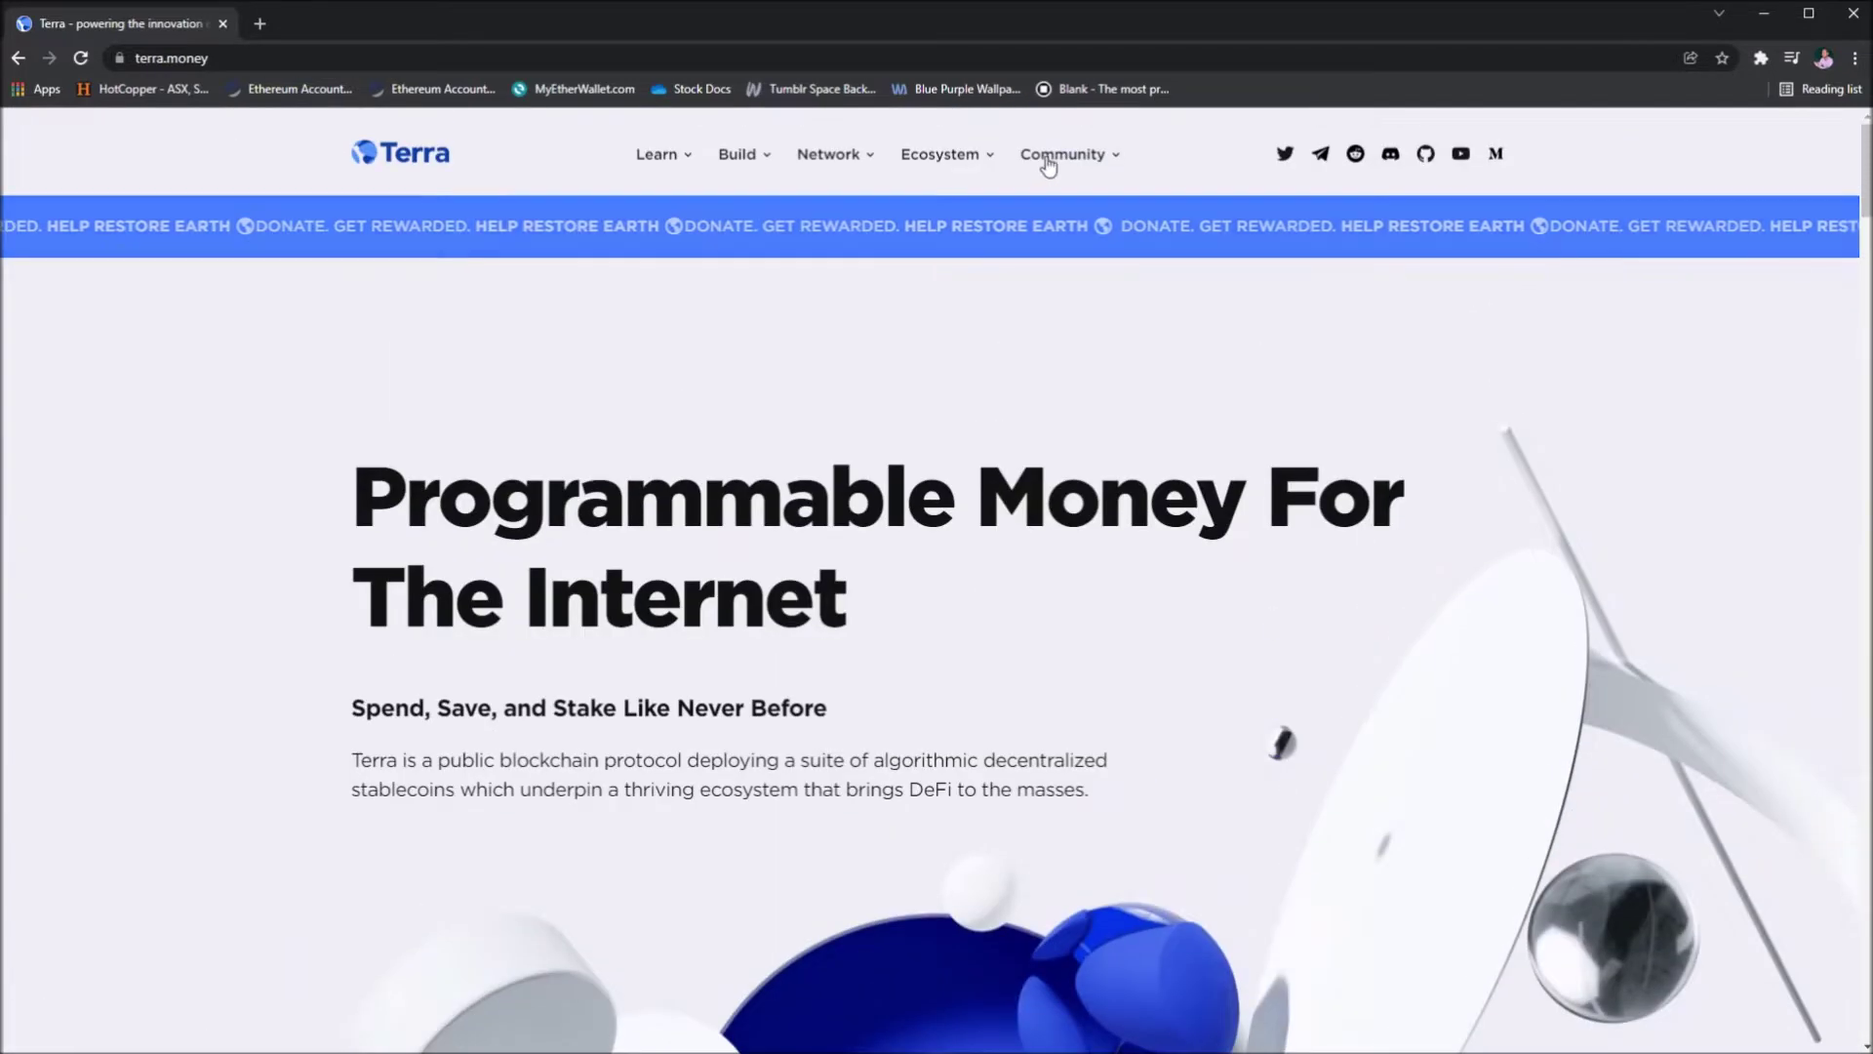
click(961, 156)
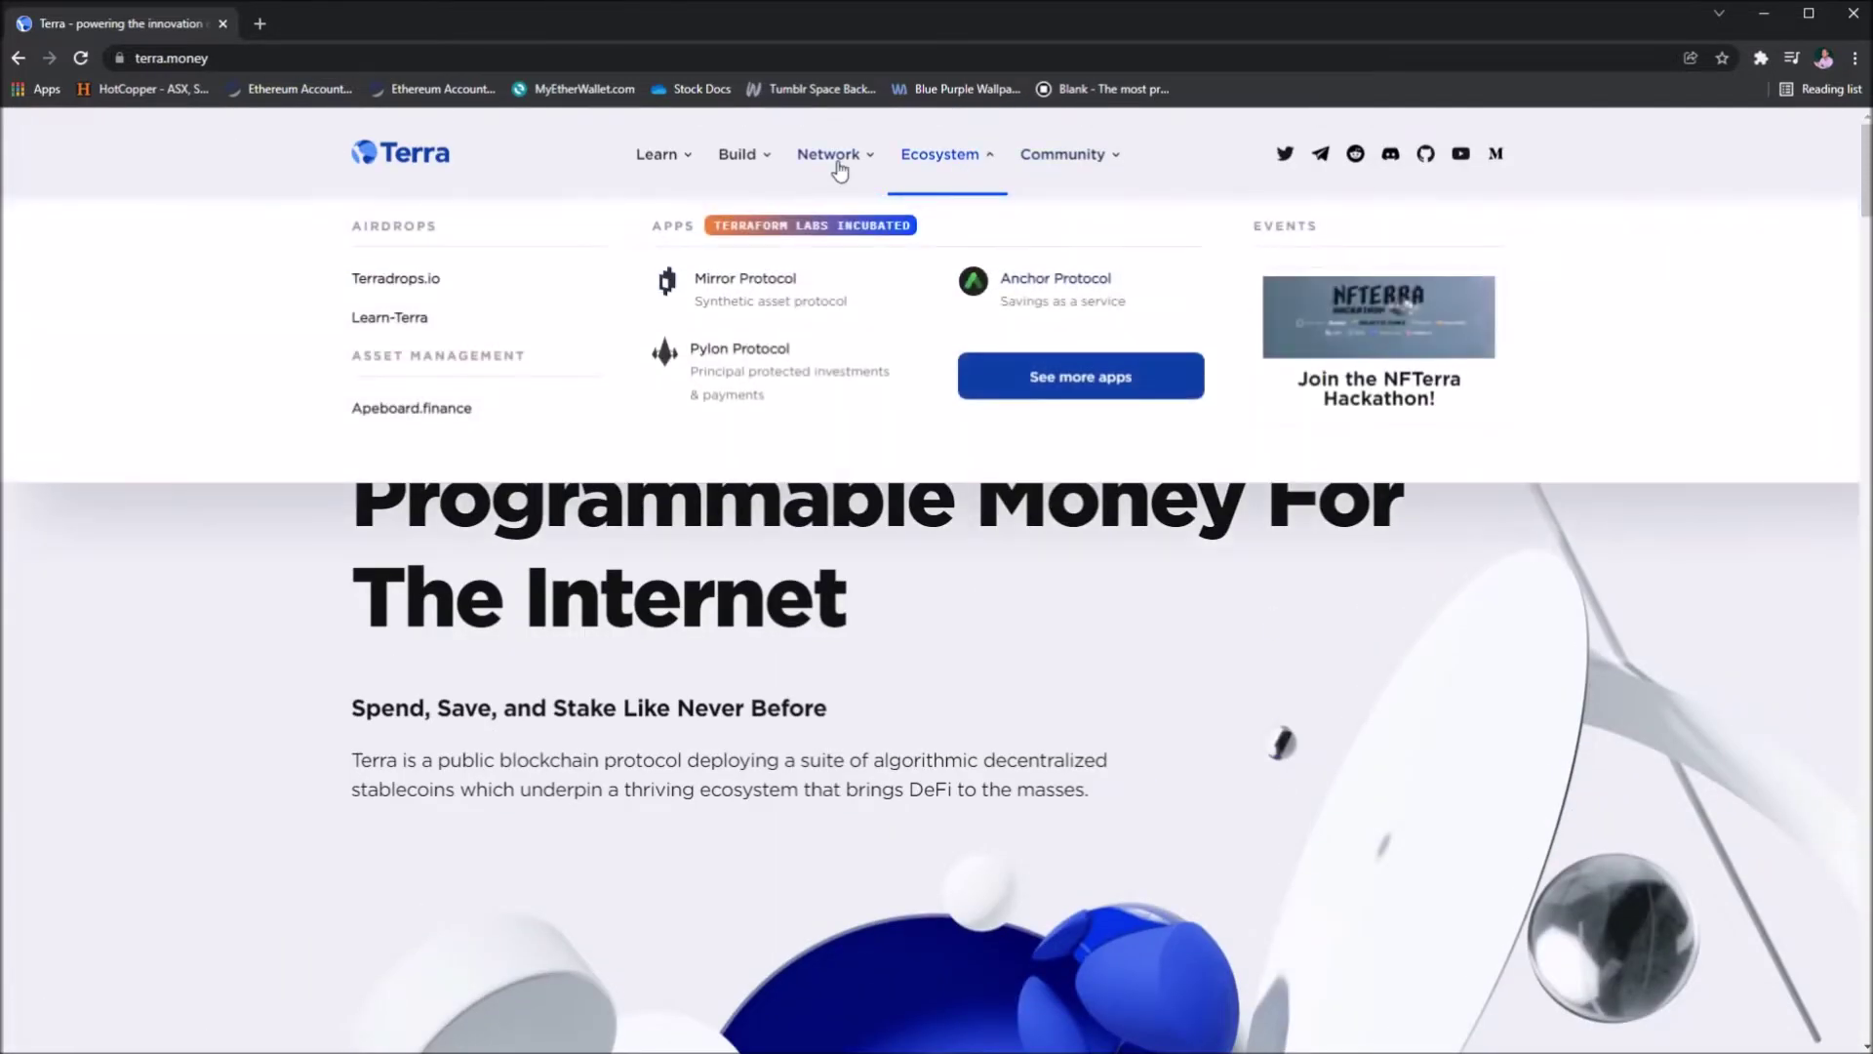
click(837, 166)
click(758, 166)
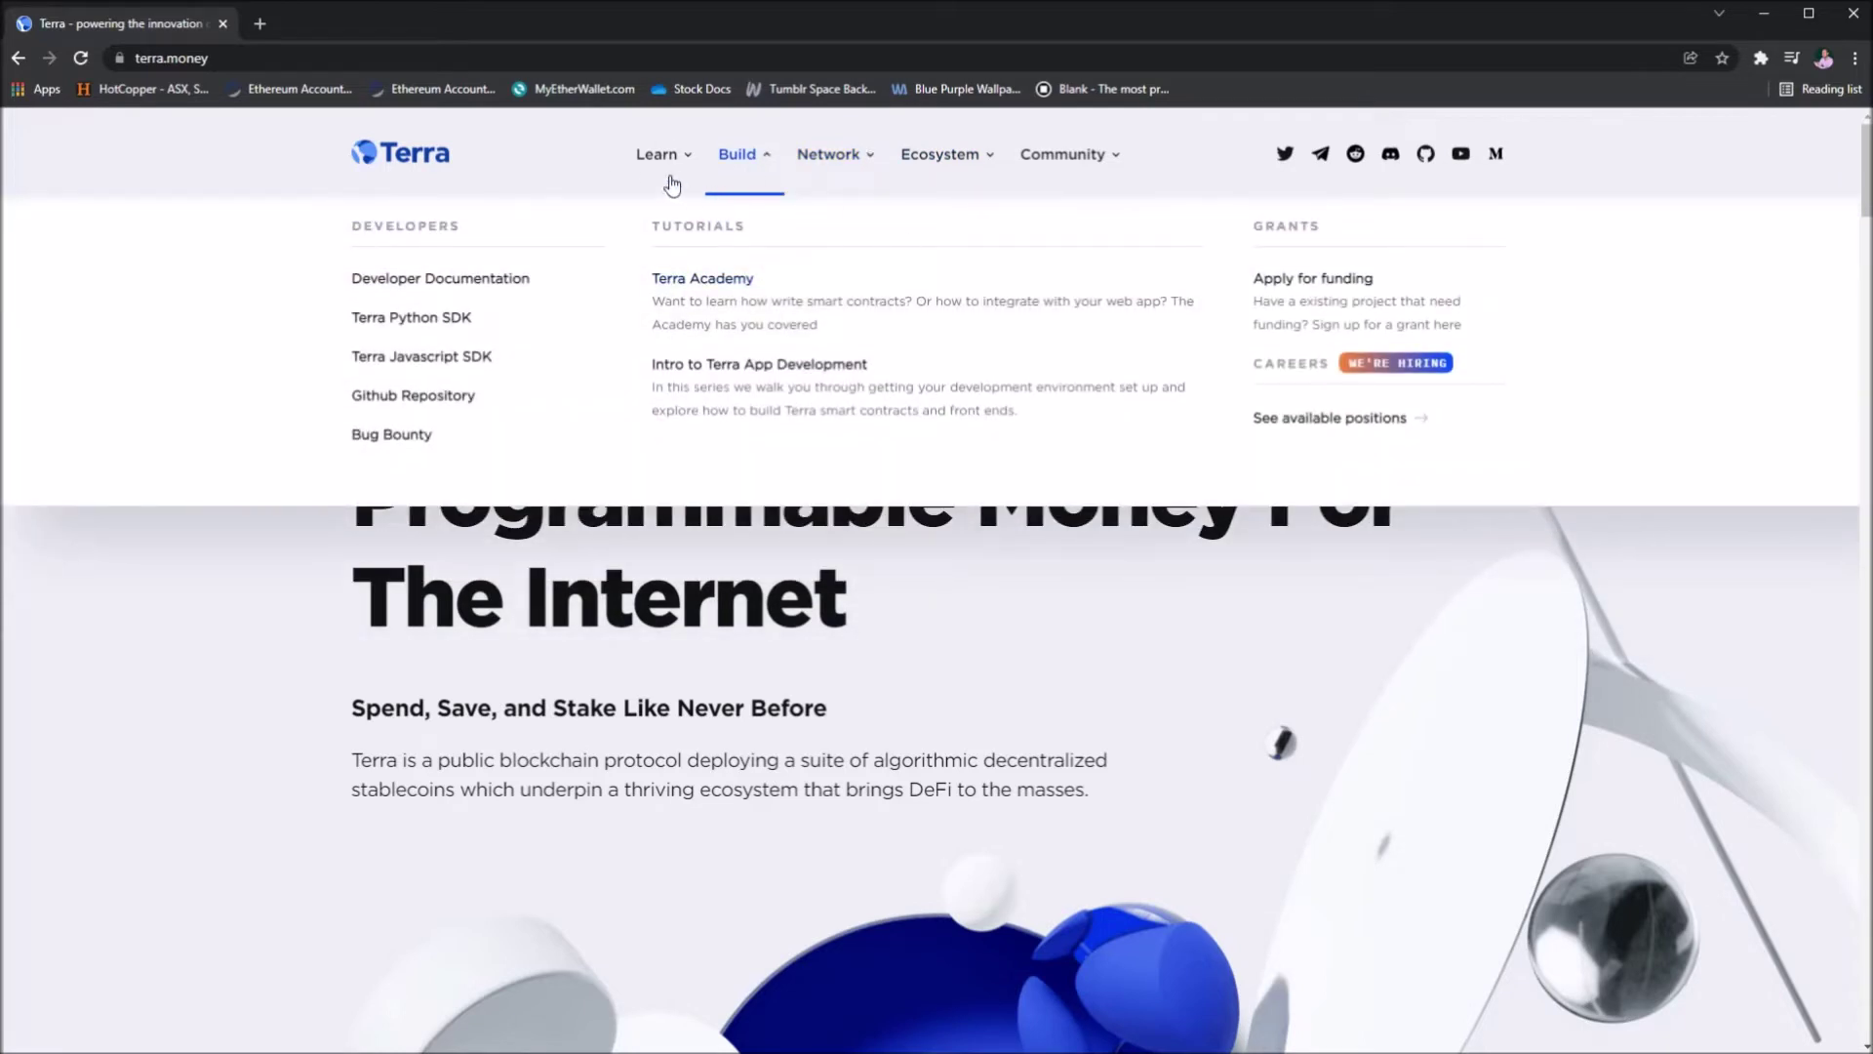
click(660, 179)
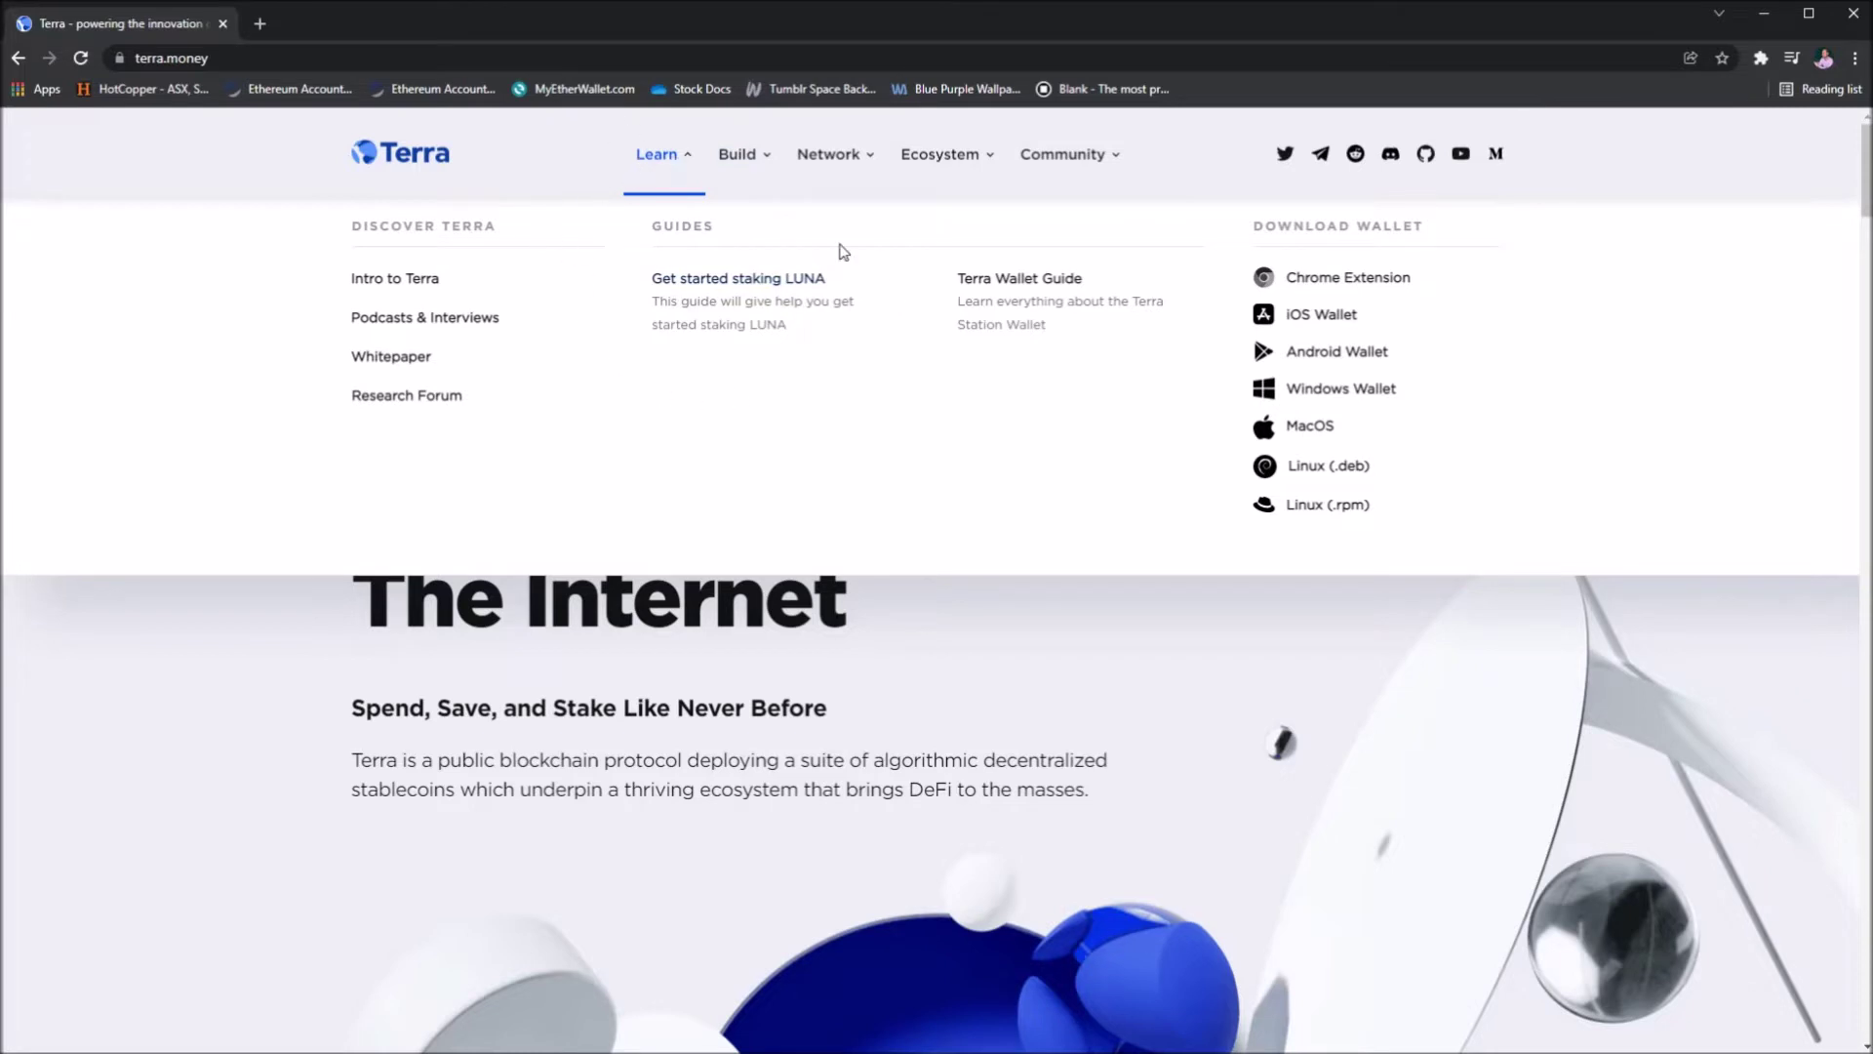
click(760, 315)
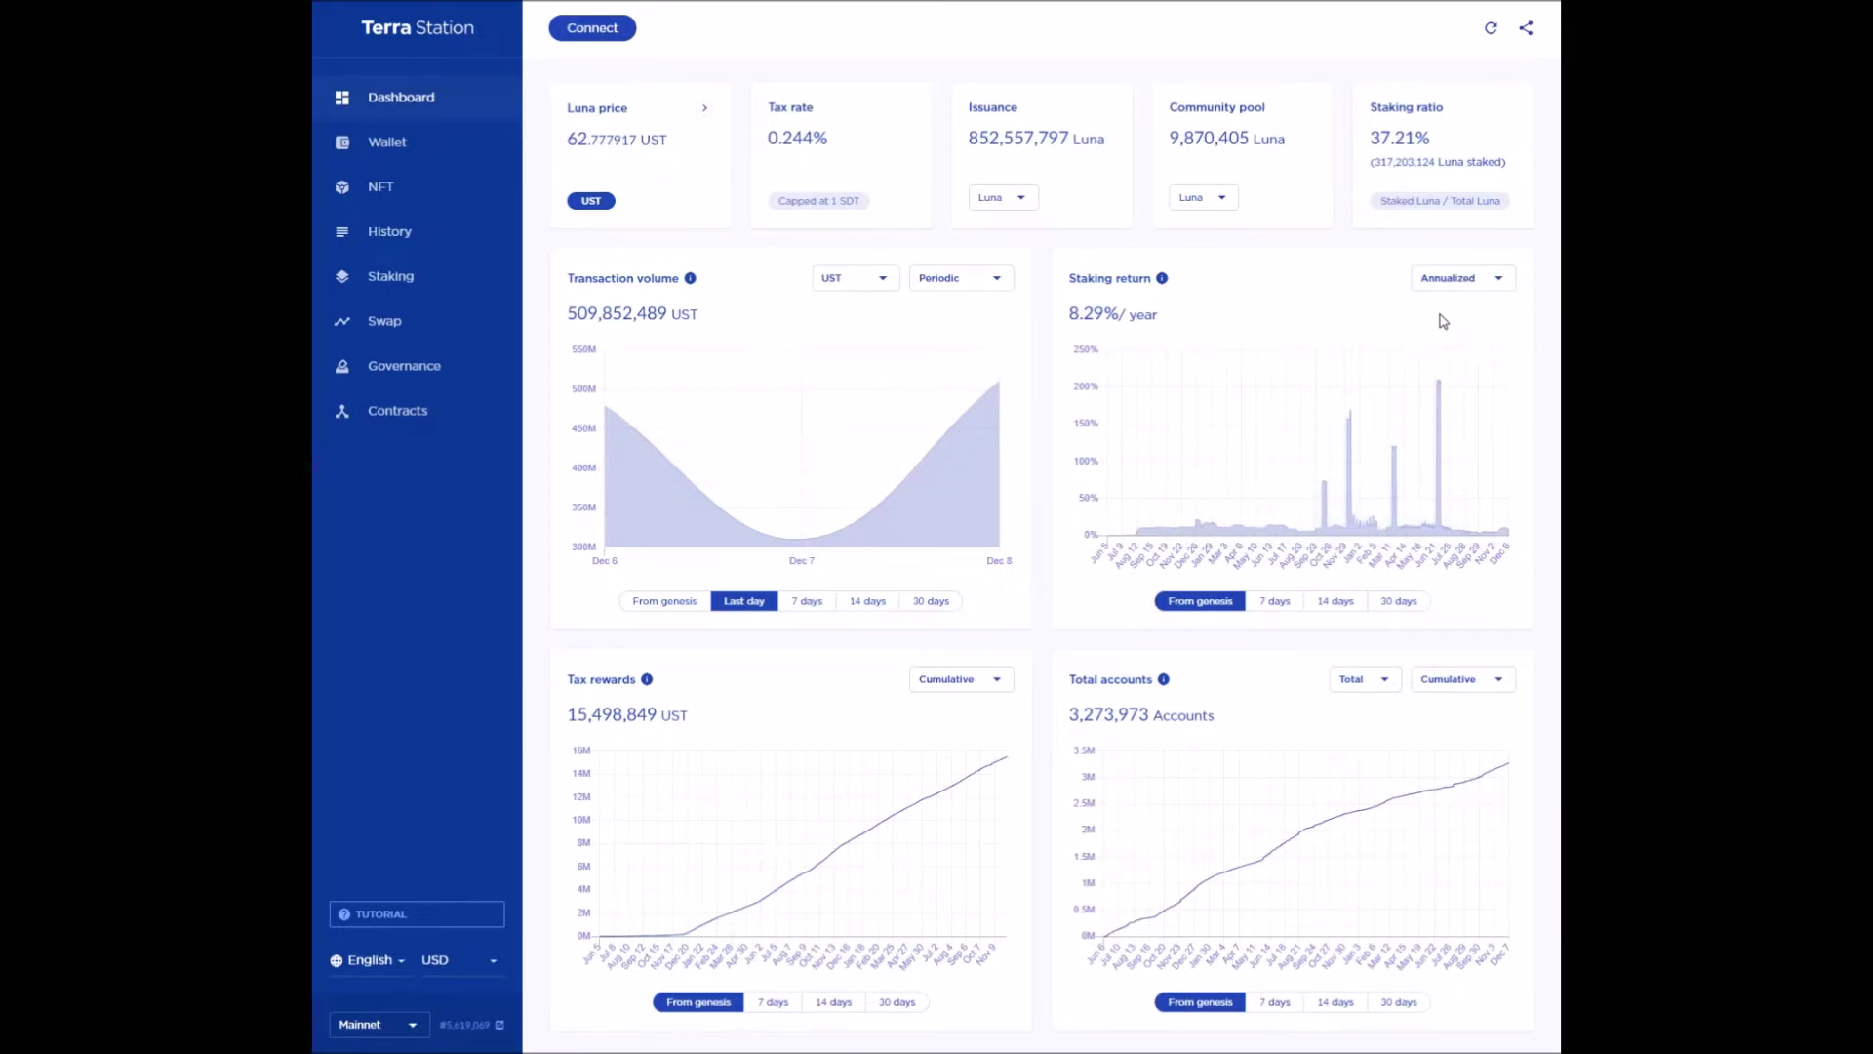
- Compare staking returns for 7, 14 and 30 days and from genesis, then show the Connect options
click(1277, 601)
click(1351, 605)
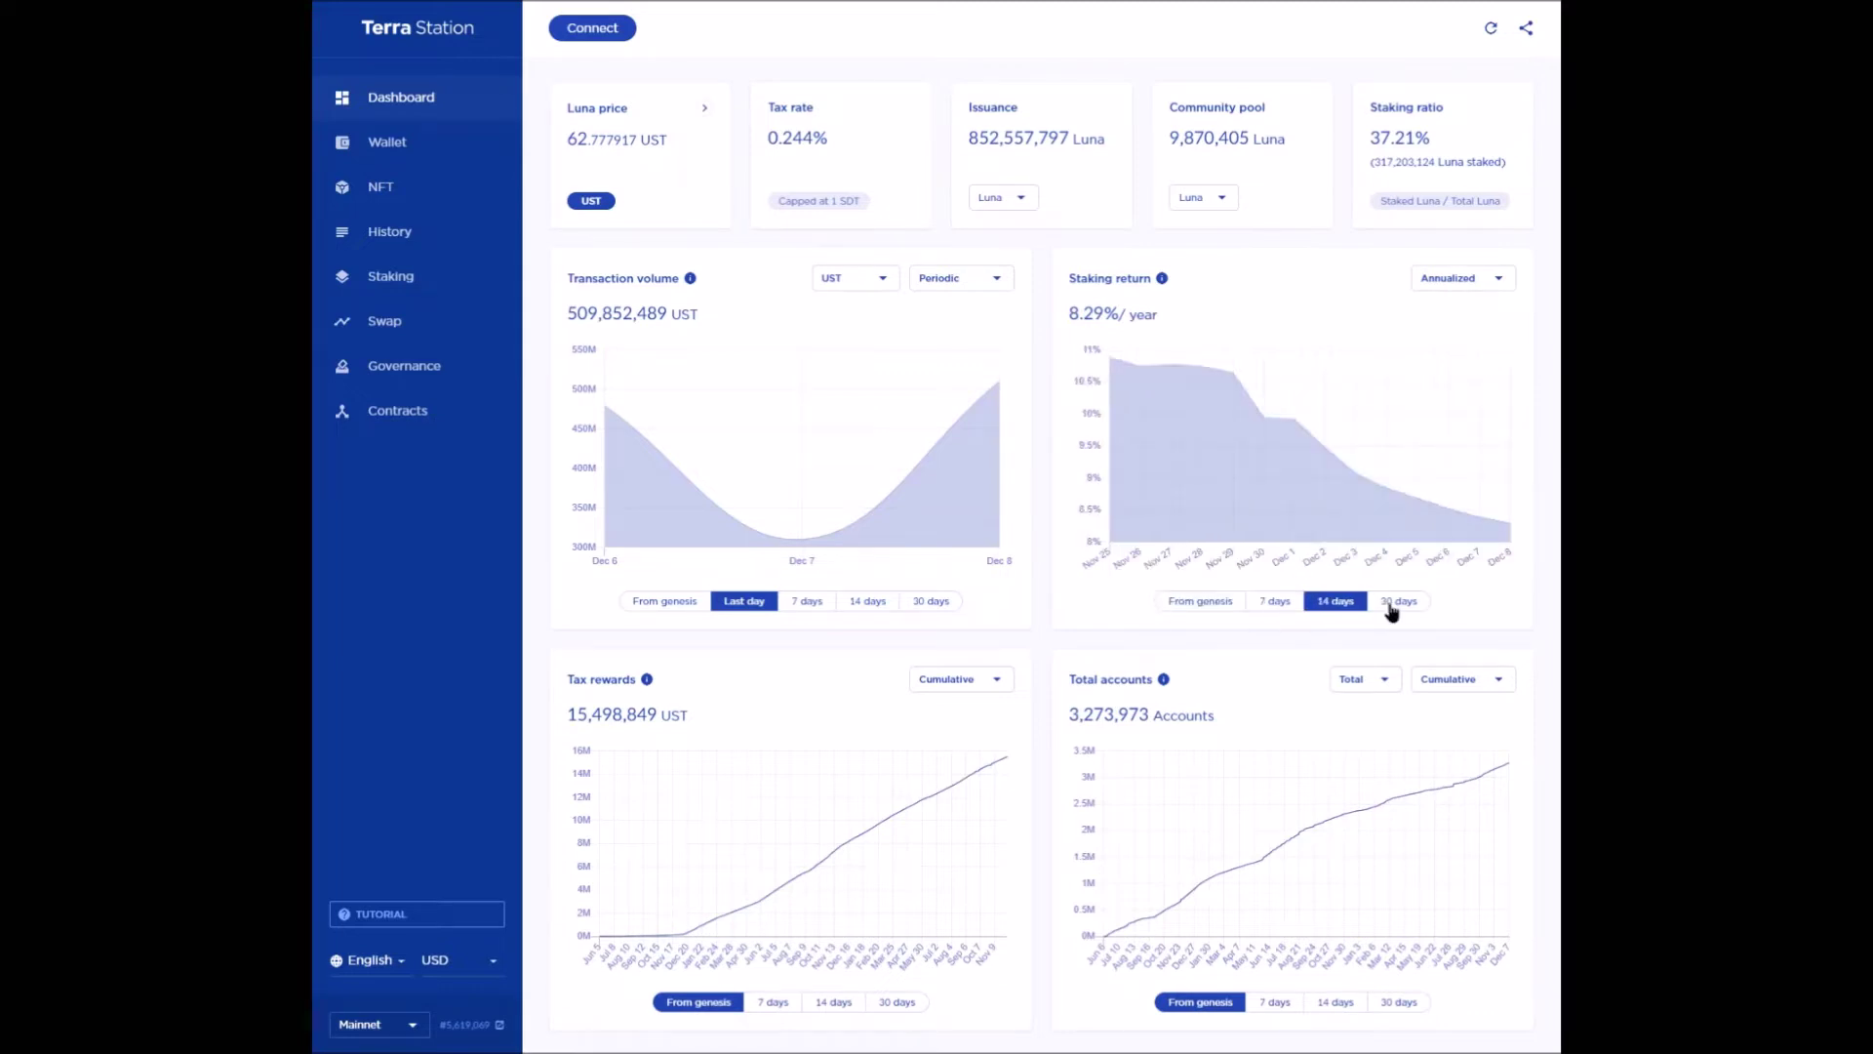
click(1392, 605)
click(1231, 607)
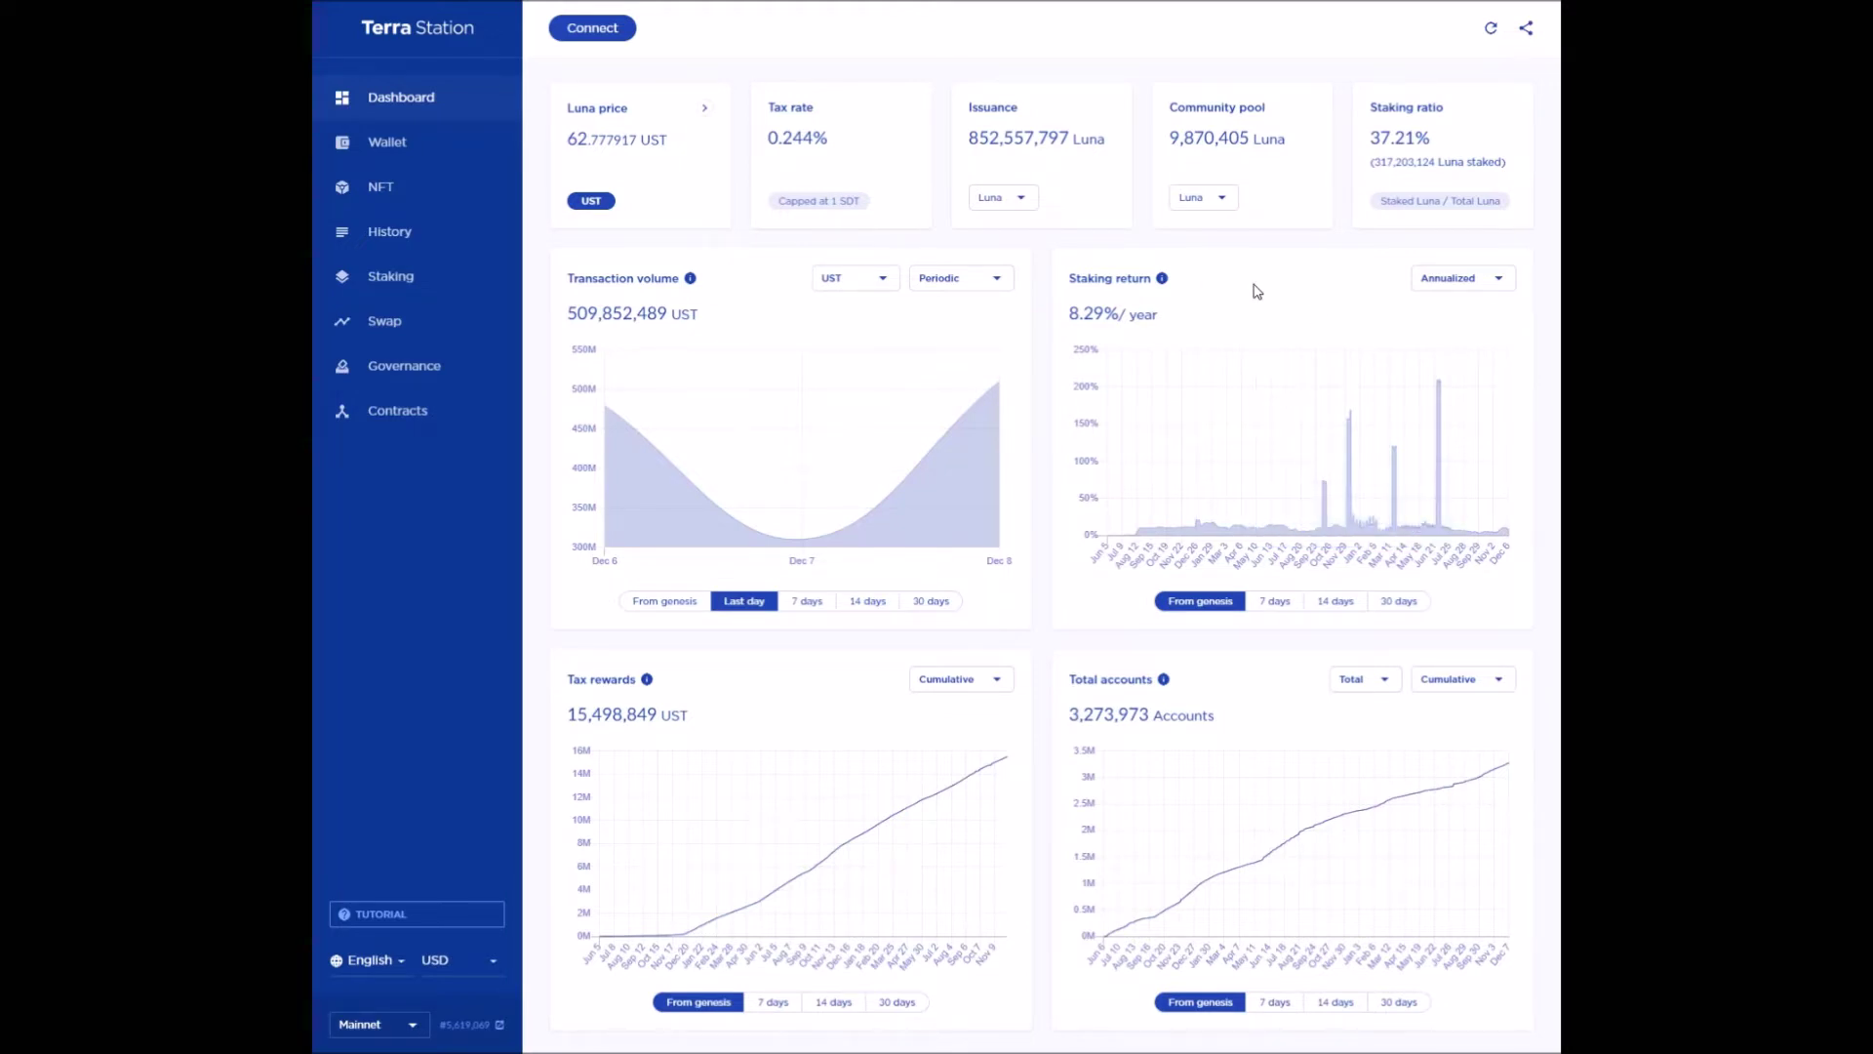
click(622, 37)
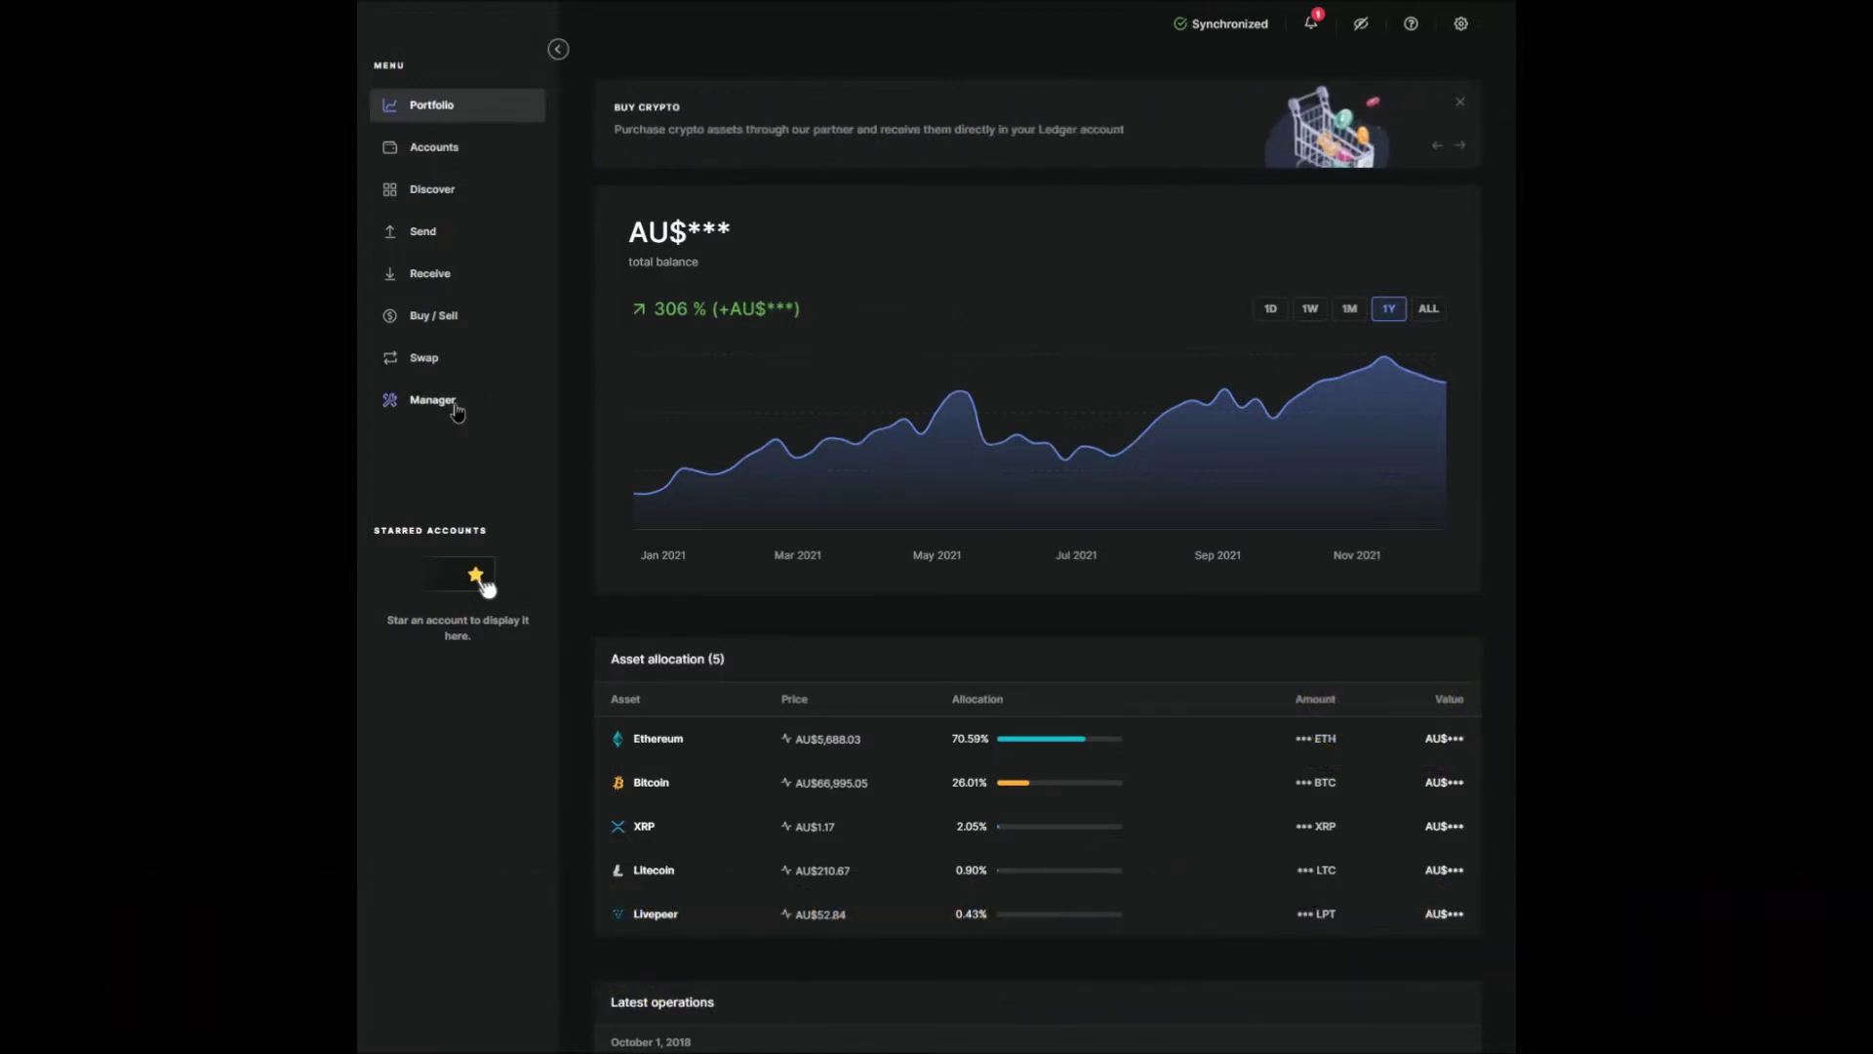
- Search the Ledger Live Manager app catalog for 'terr' and install the Terra app
click(456, 407)
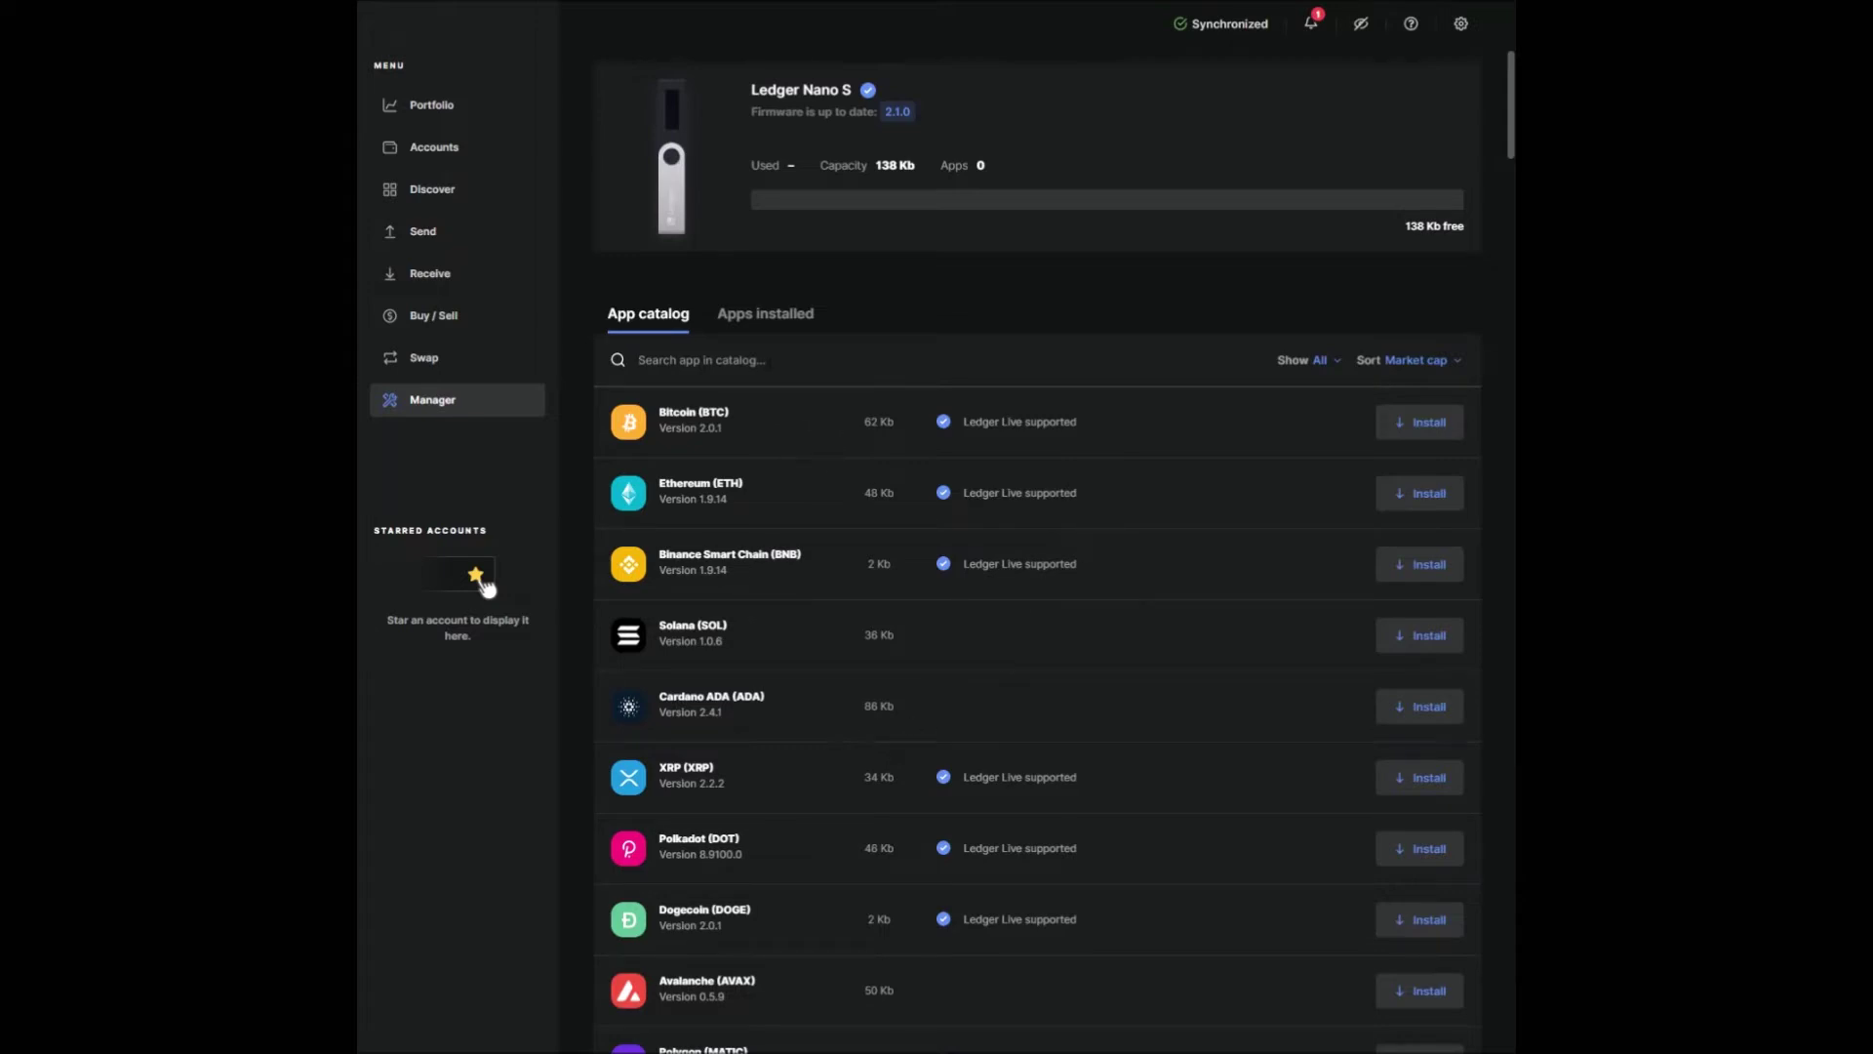
text(terr)
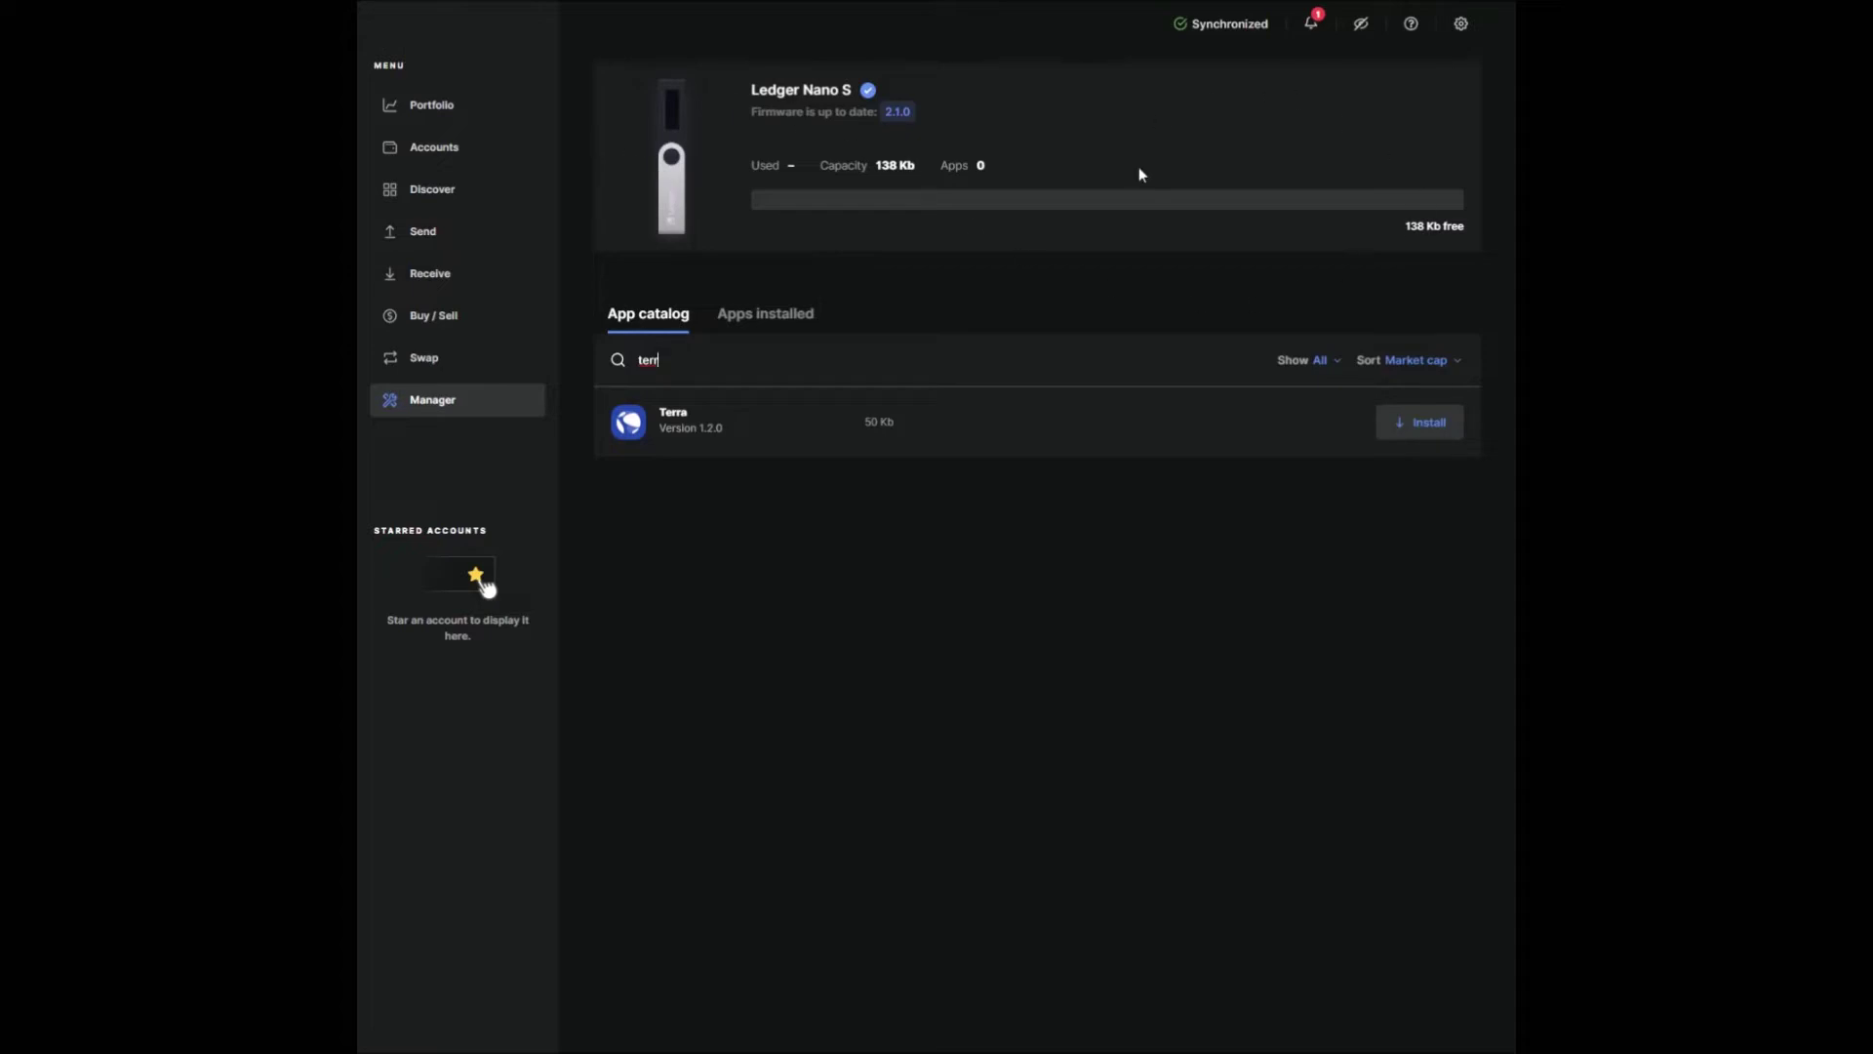
click(1419, 432)
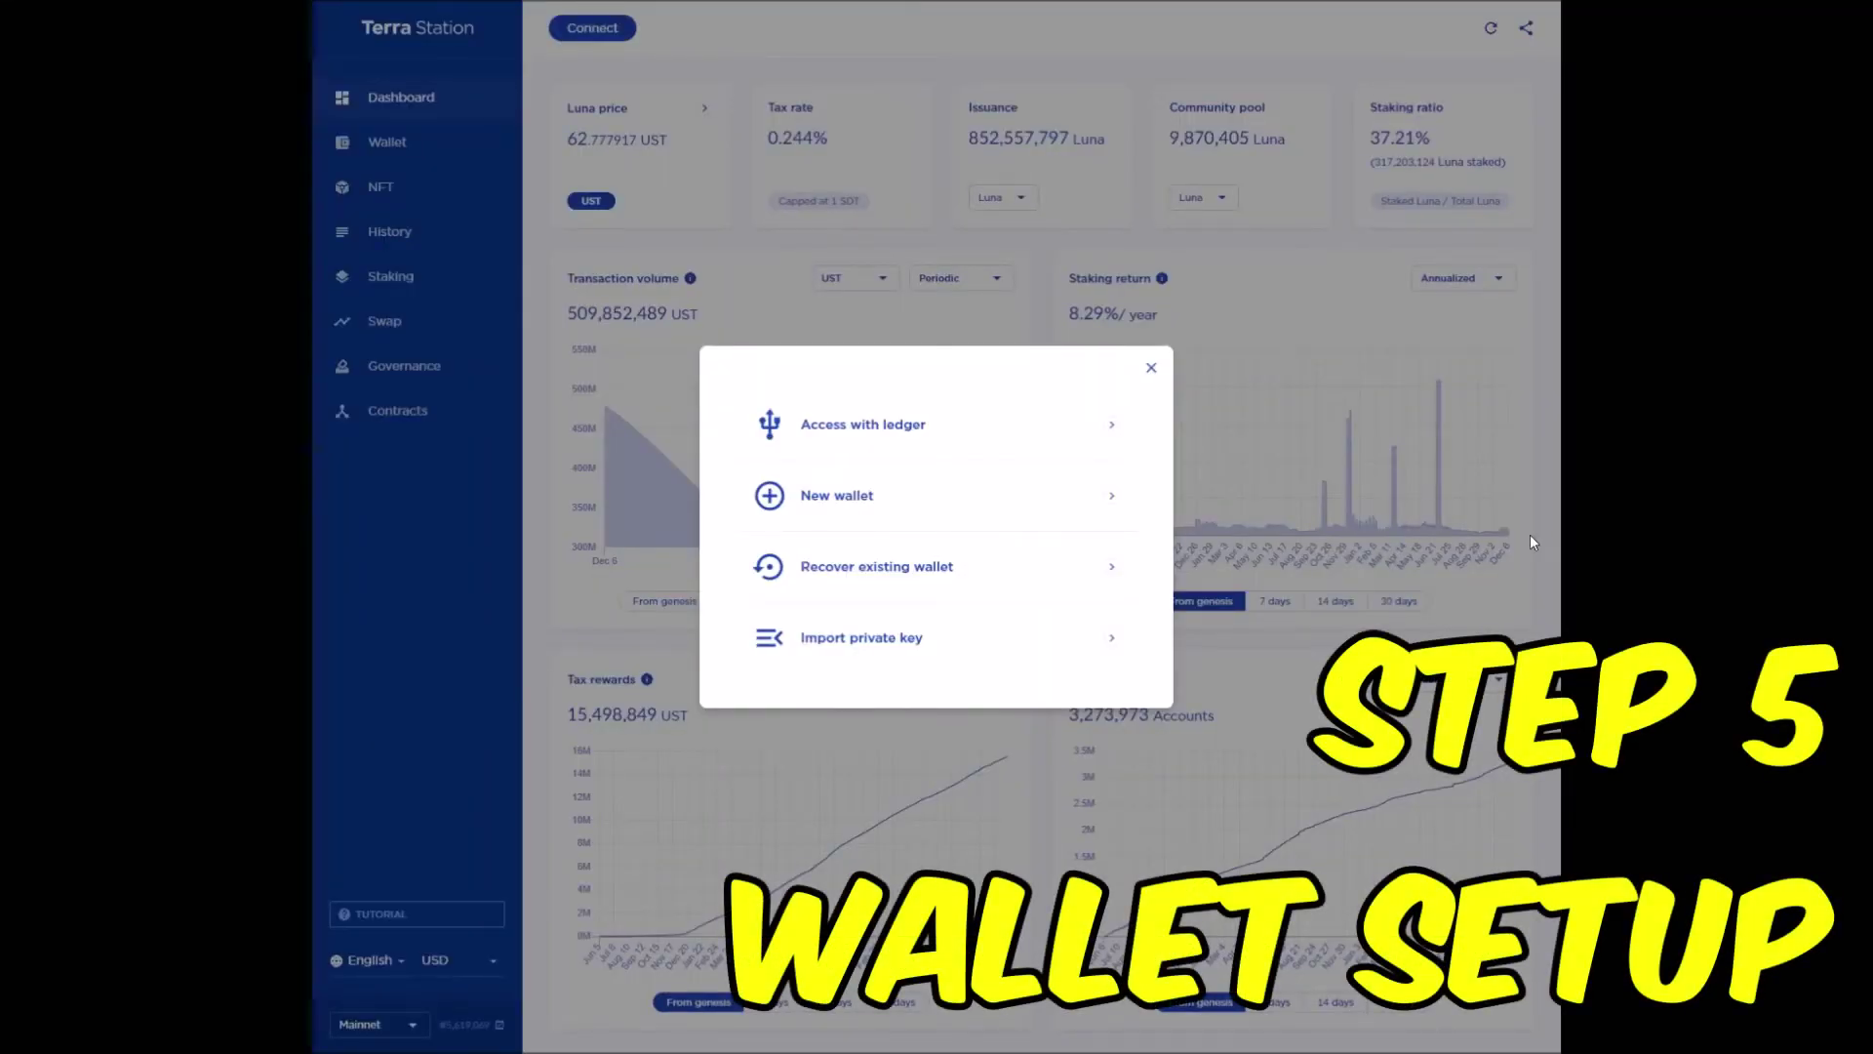
- Choose Access with ledger in the Connect dialog and retry once the Ledger is plugged in
click(1064, 421)
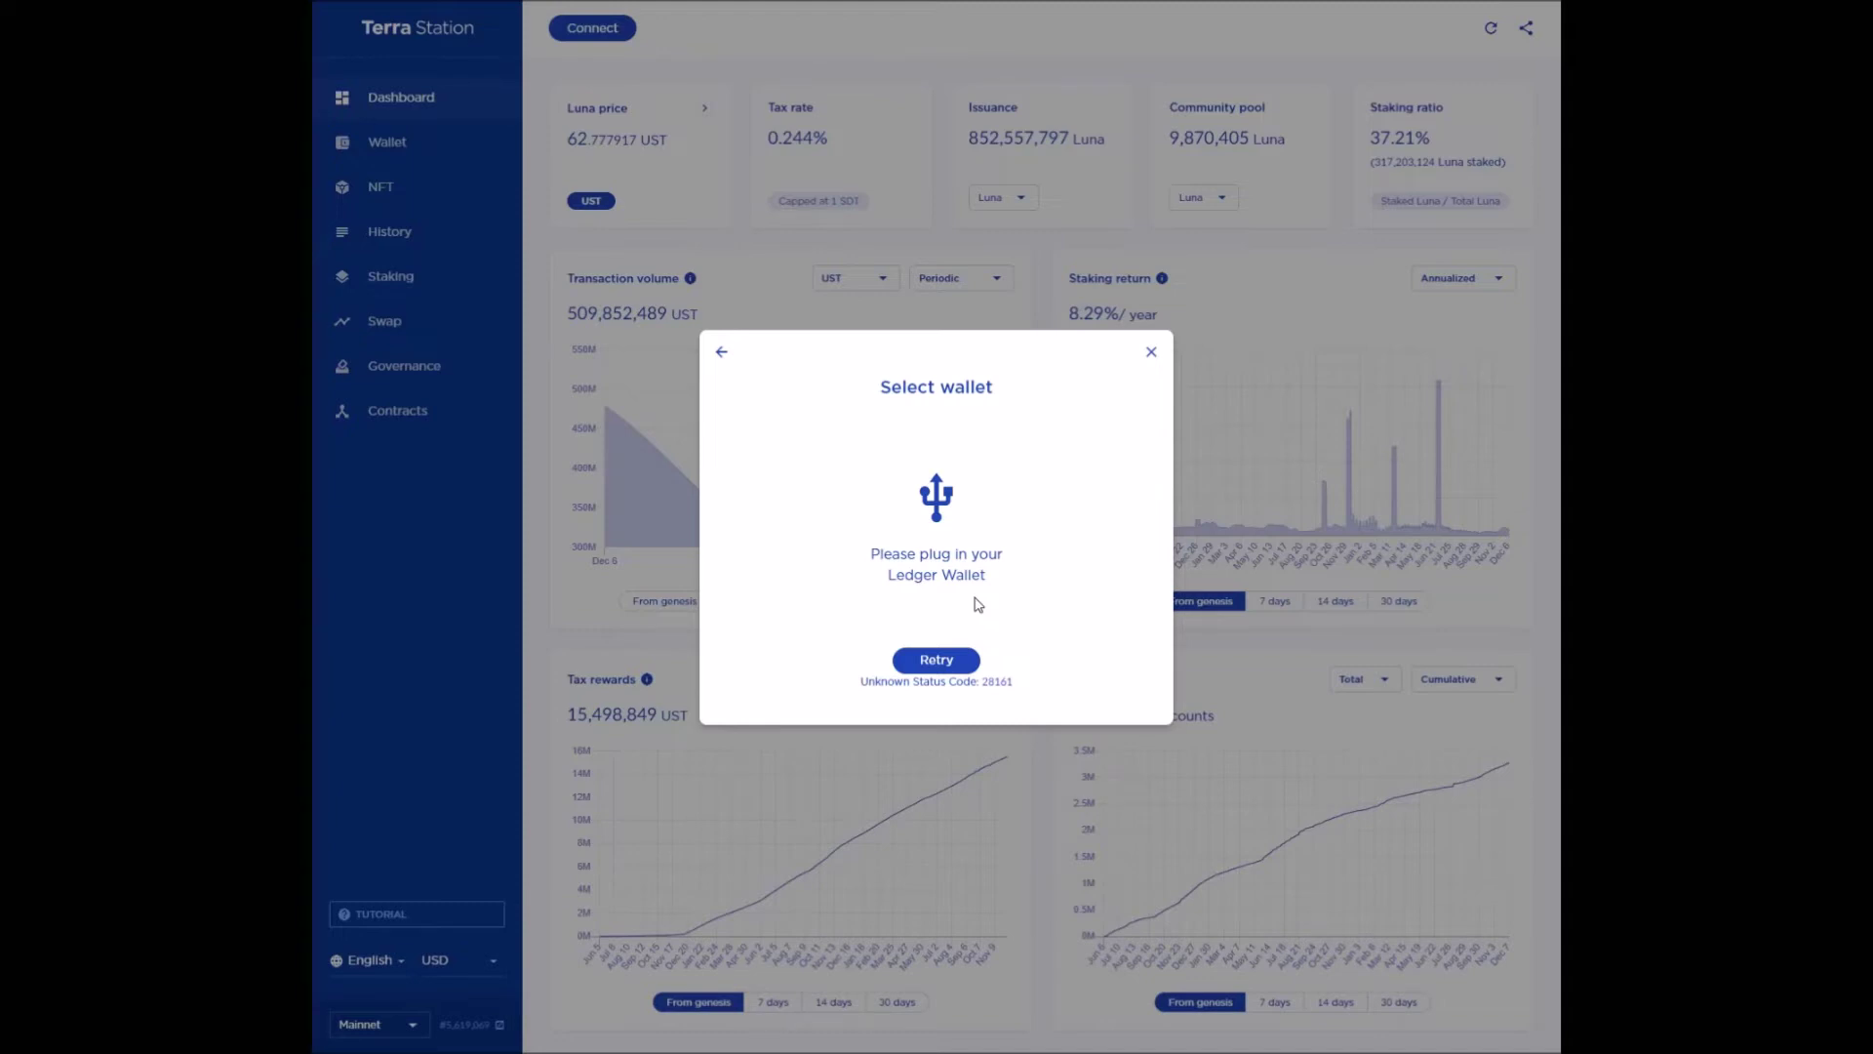
click(952, 660)
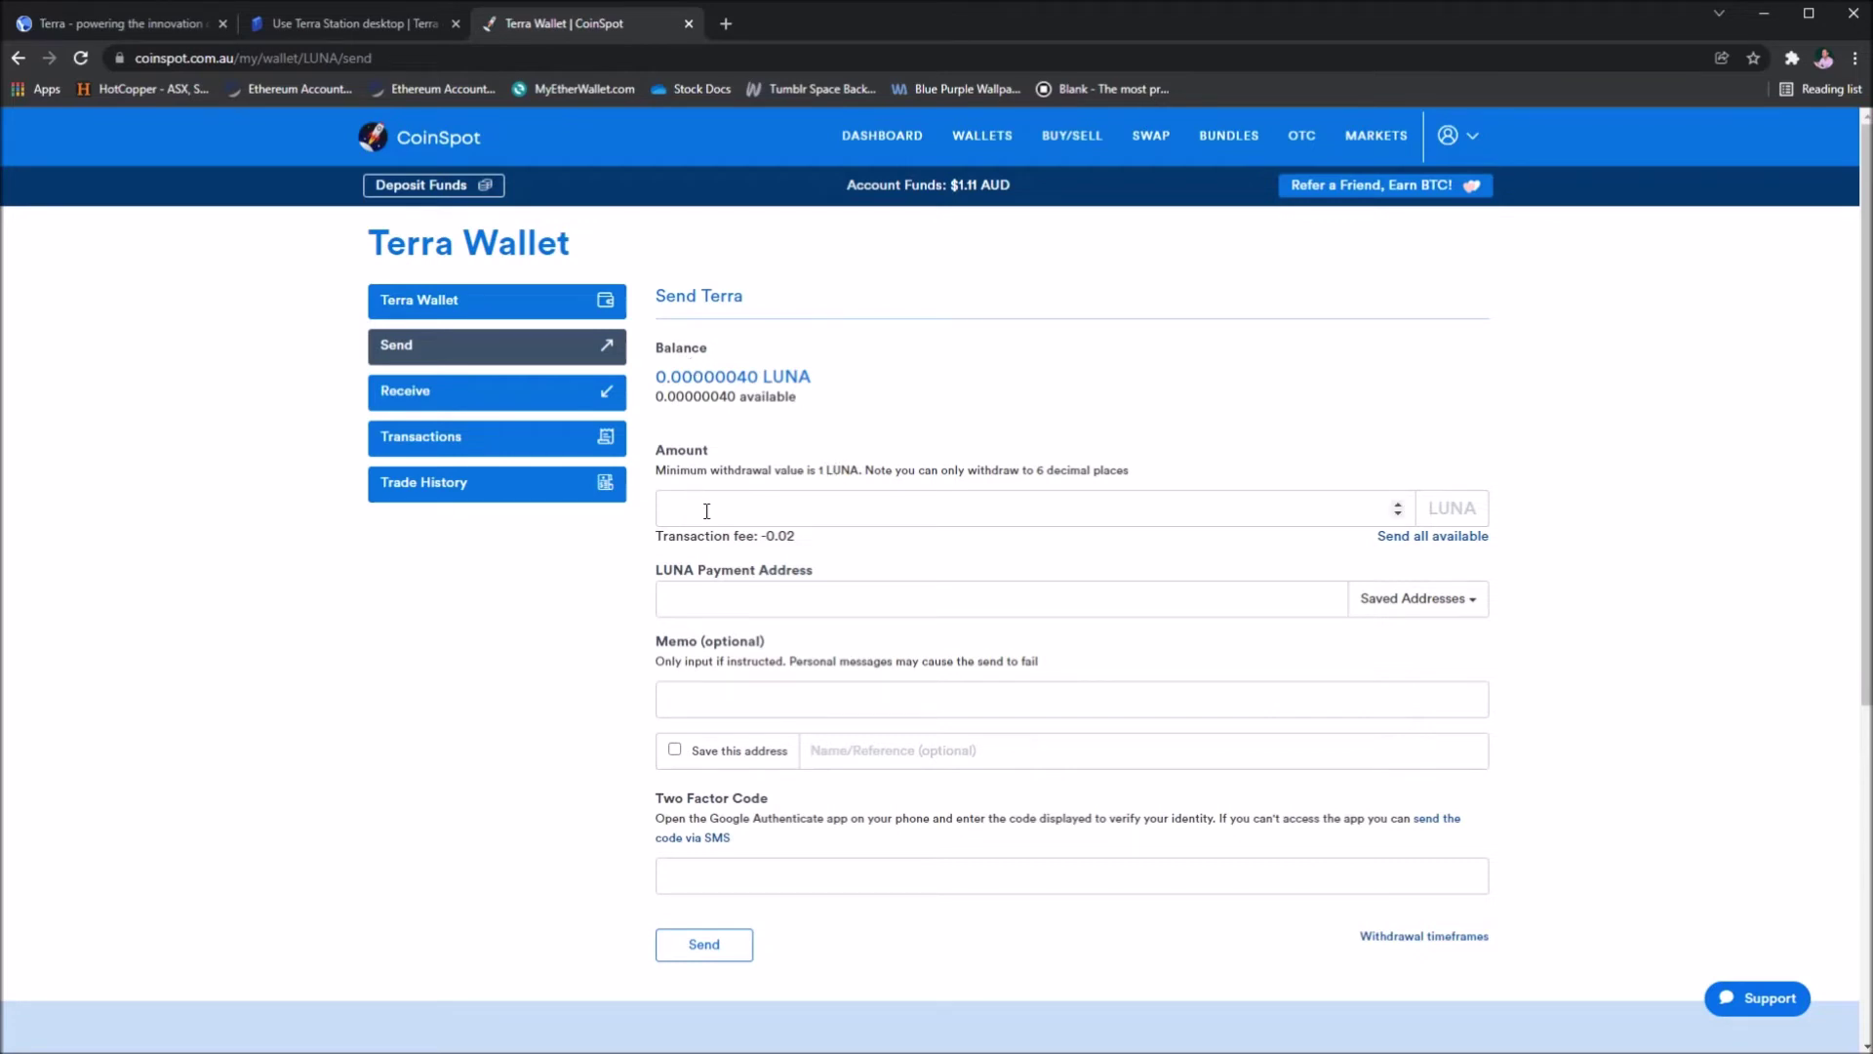
- Enter a 10 LUNA amount and paste the Terra Station wallet as the payment address
click(1356, 507)
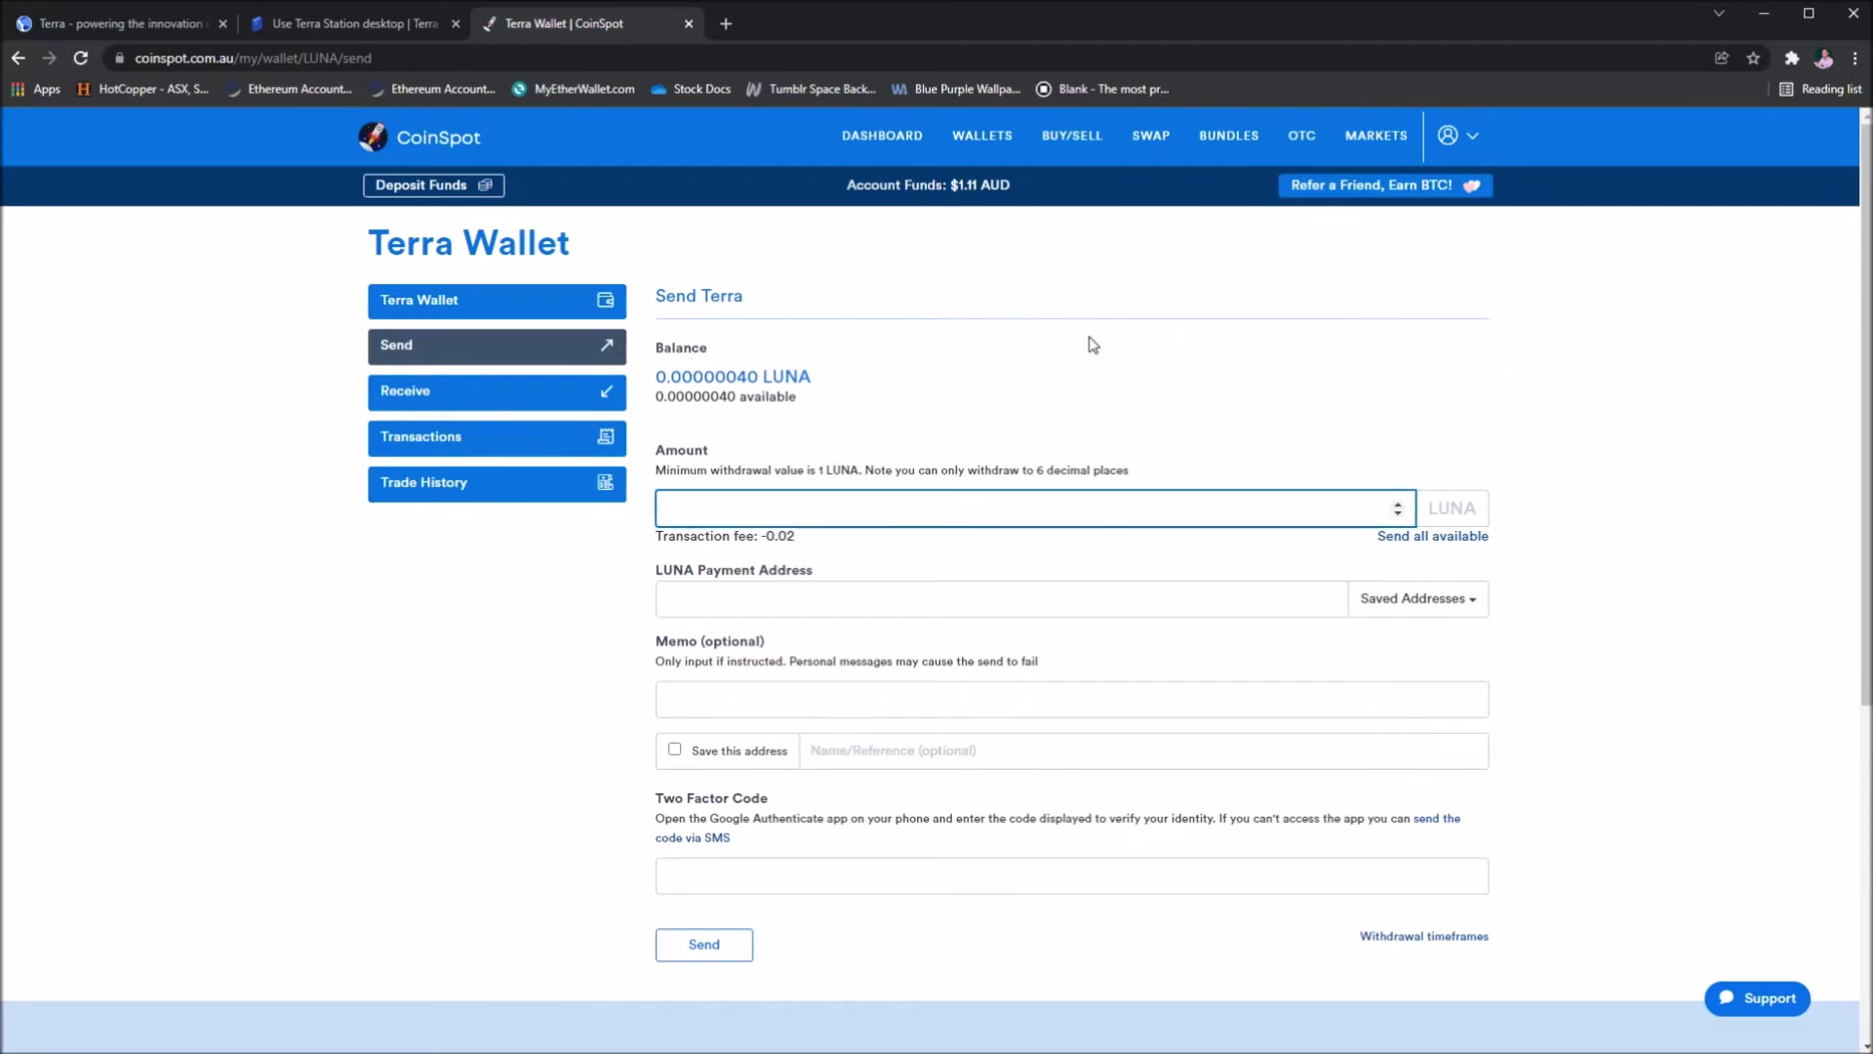
click(962, 385)
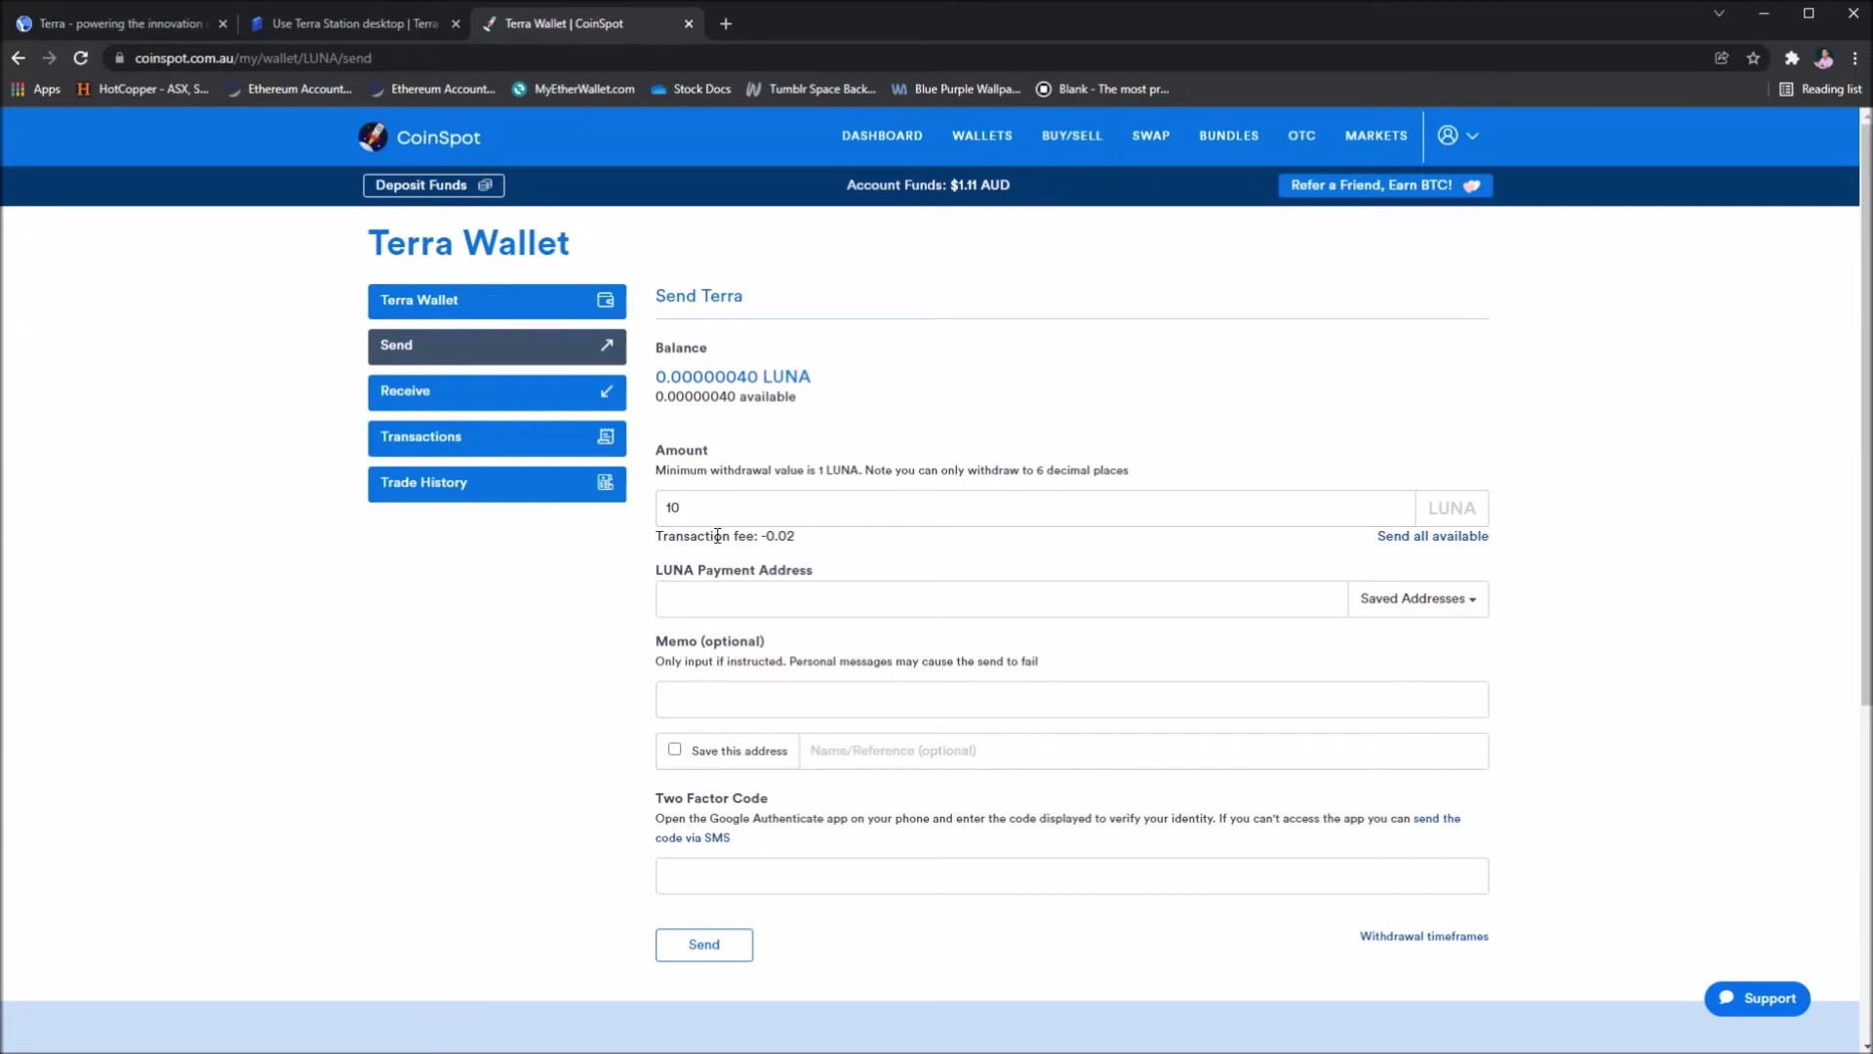
click(800, 598)
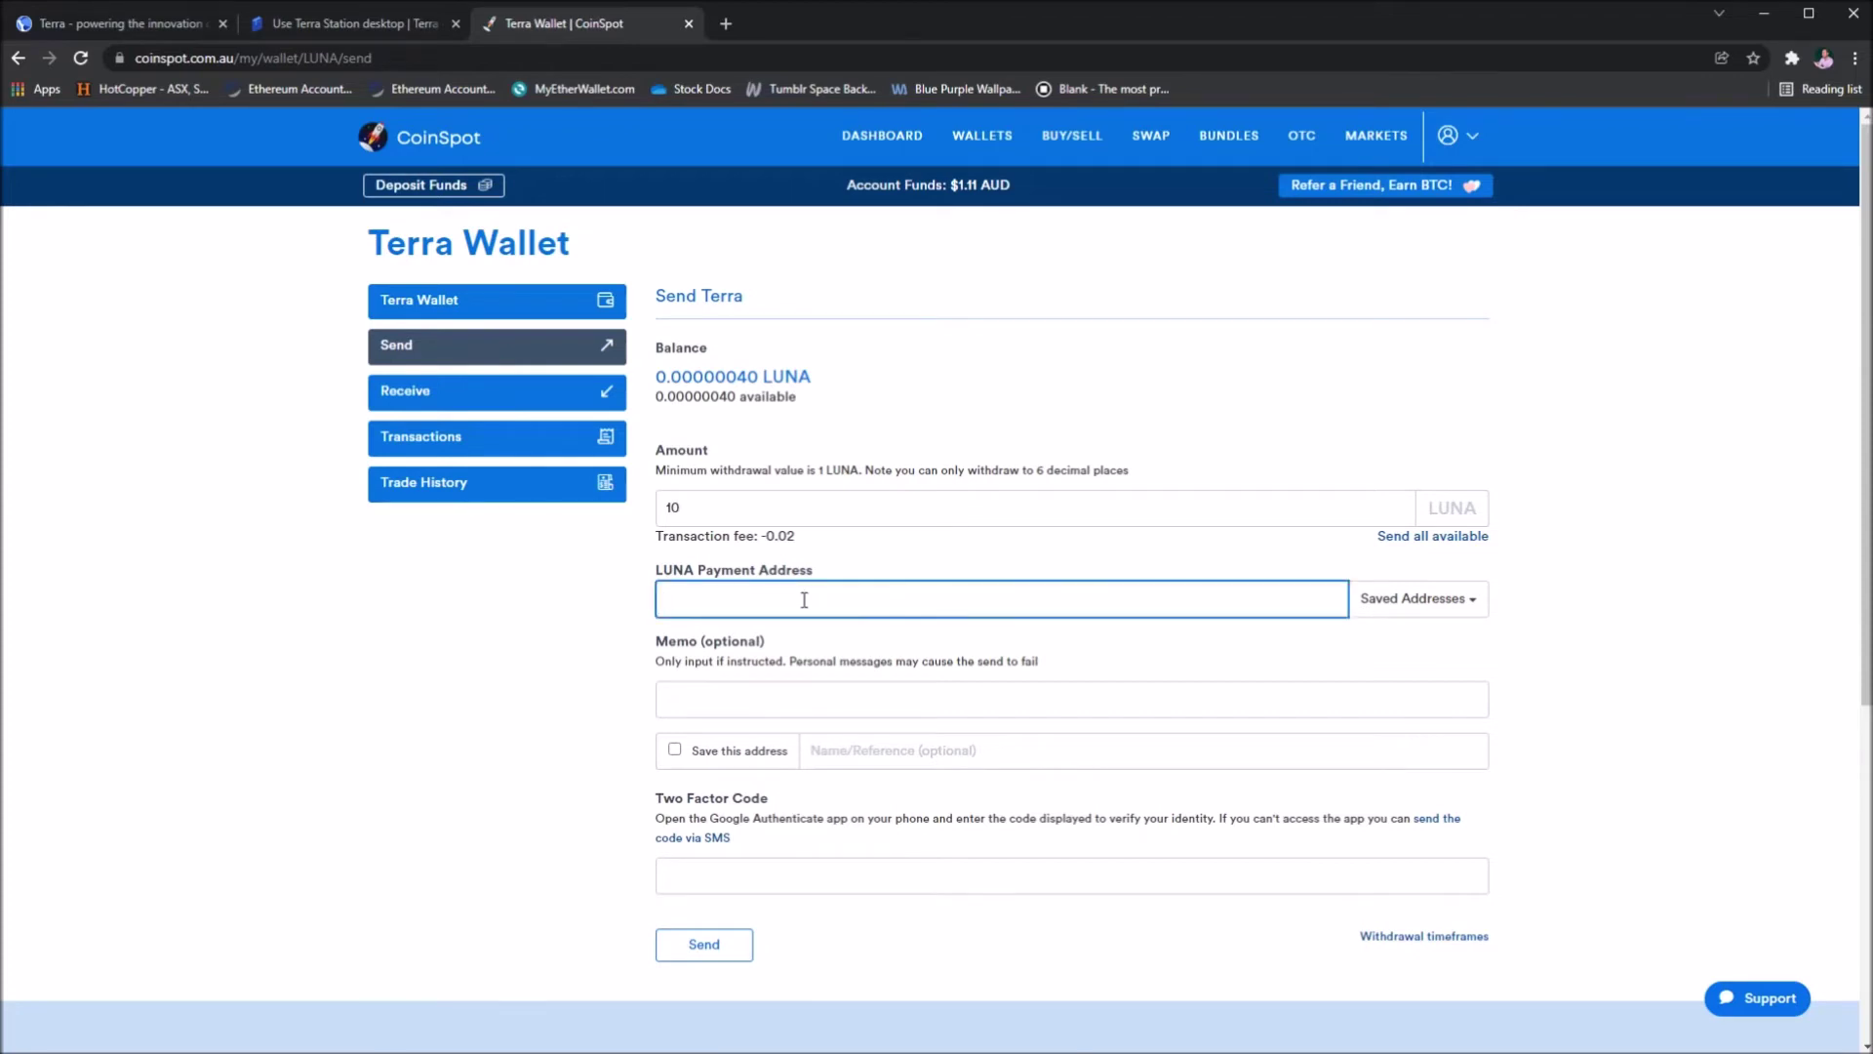
text(terra1jq754emvth3an5faegu2y4l3pfdam0trpjy5af)
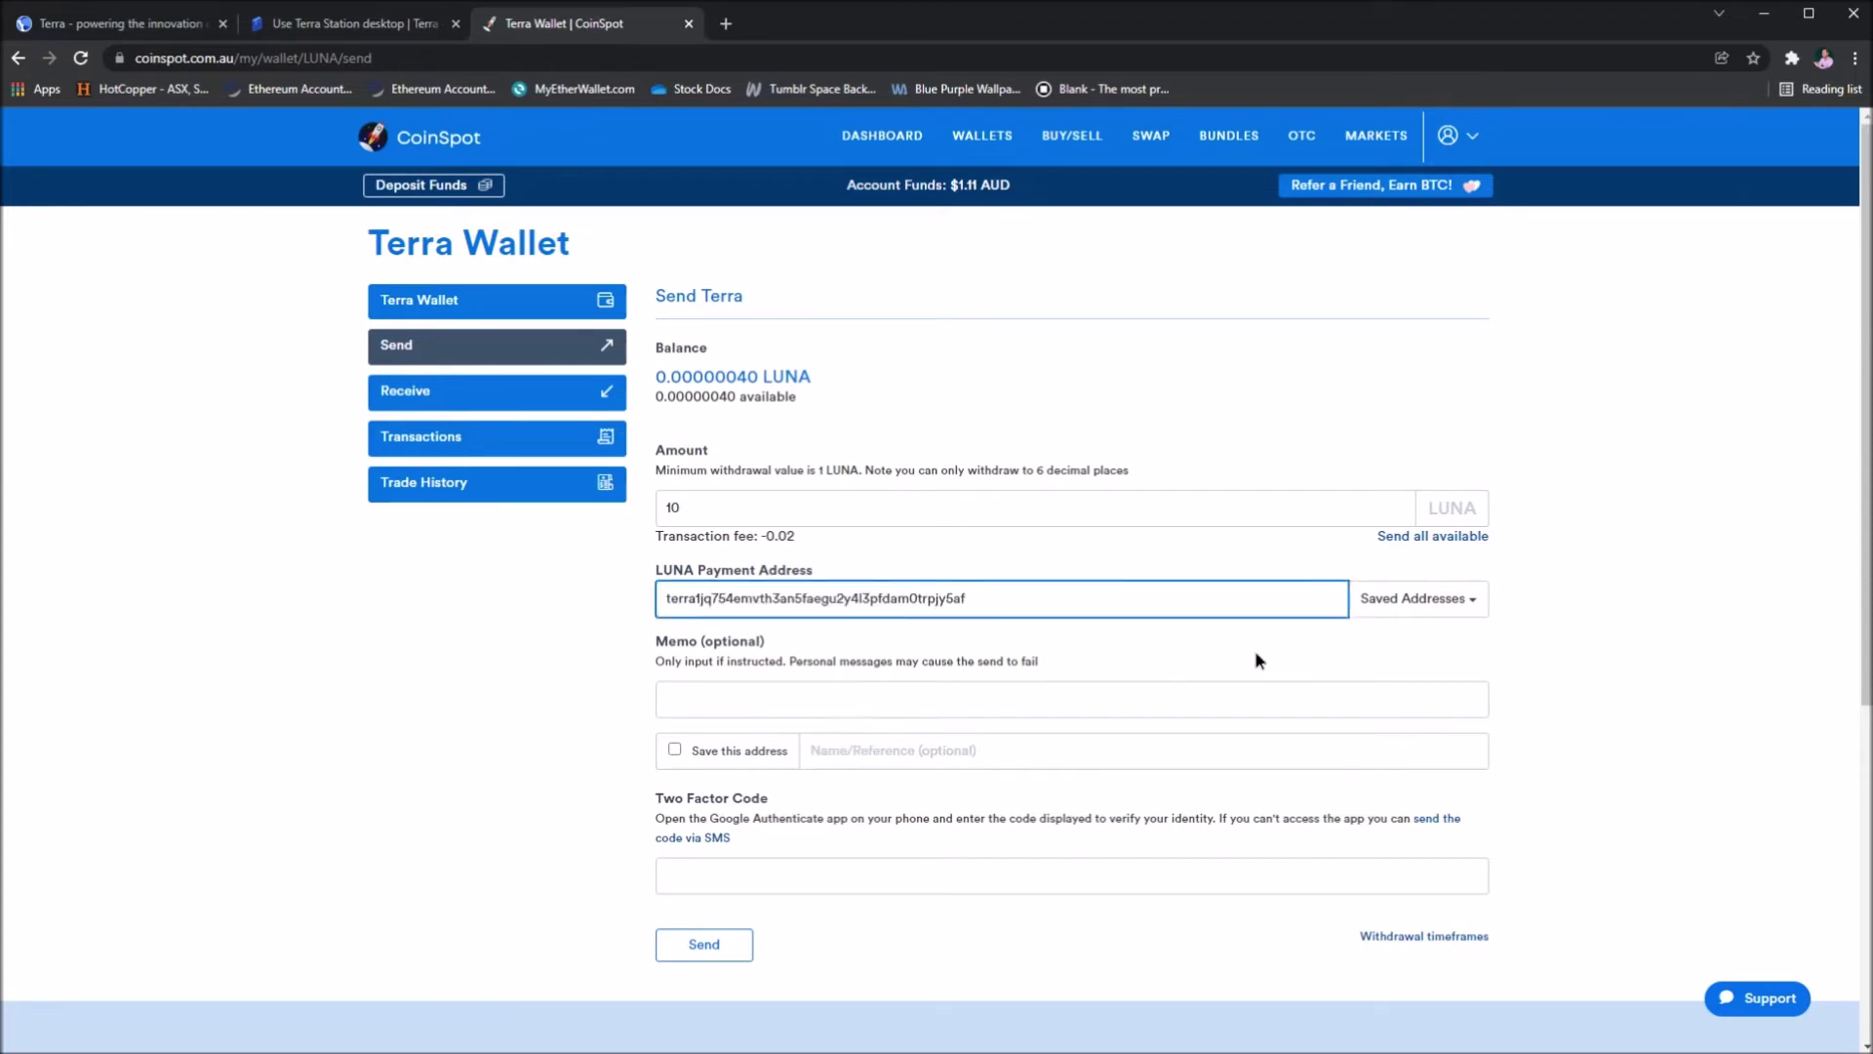
click(1258, 660)
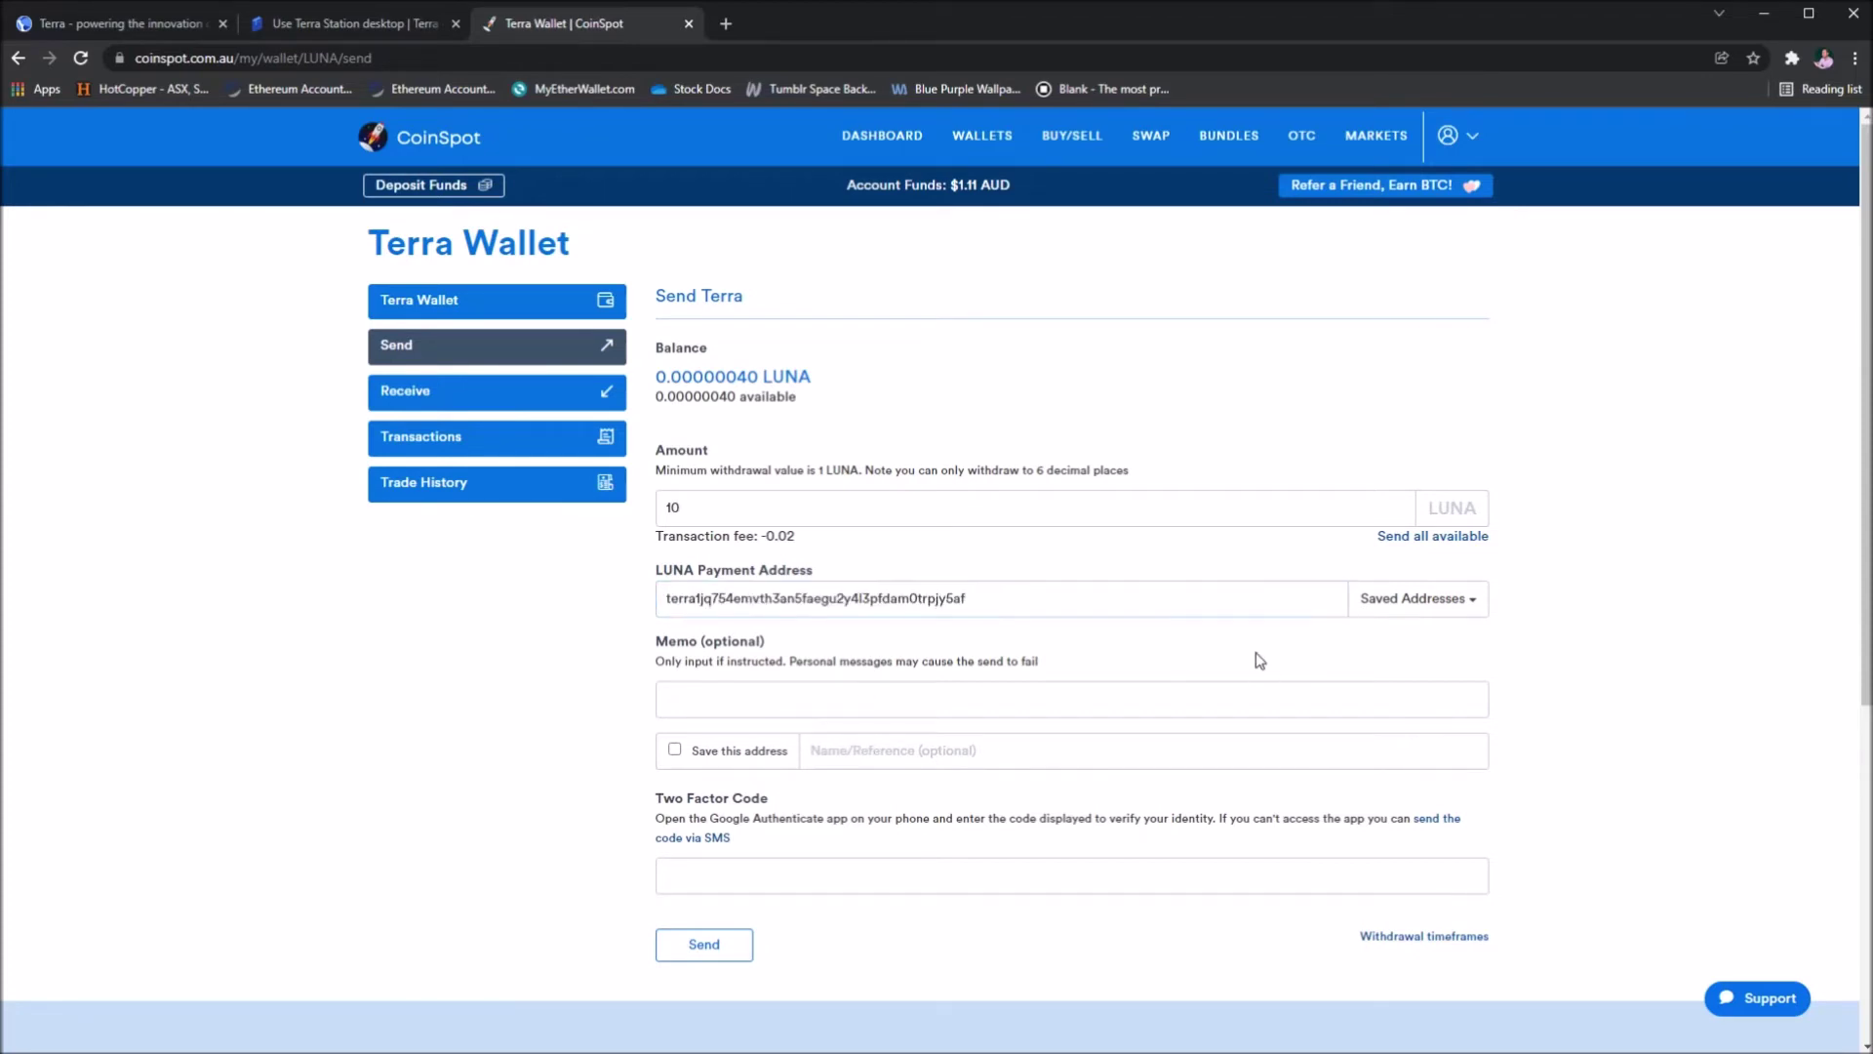
- Add a transfer memo and get to the Two Factor Code field
click(783, 702)
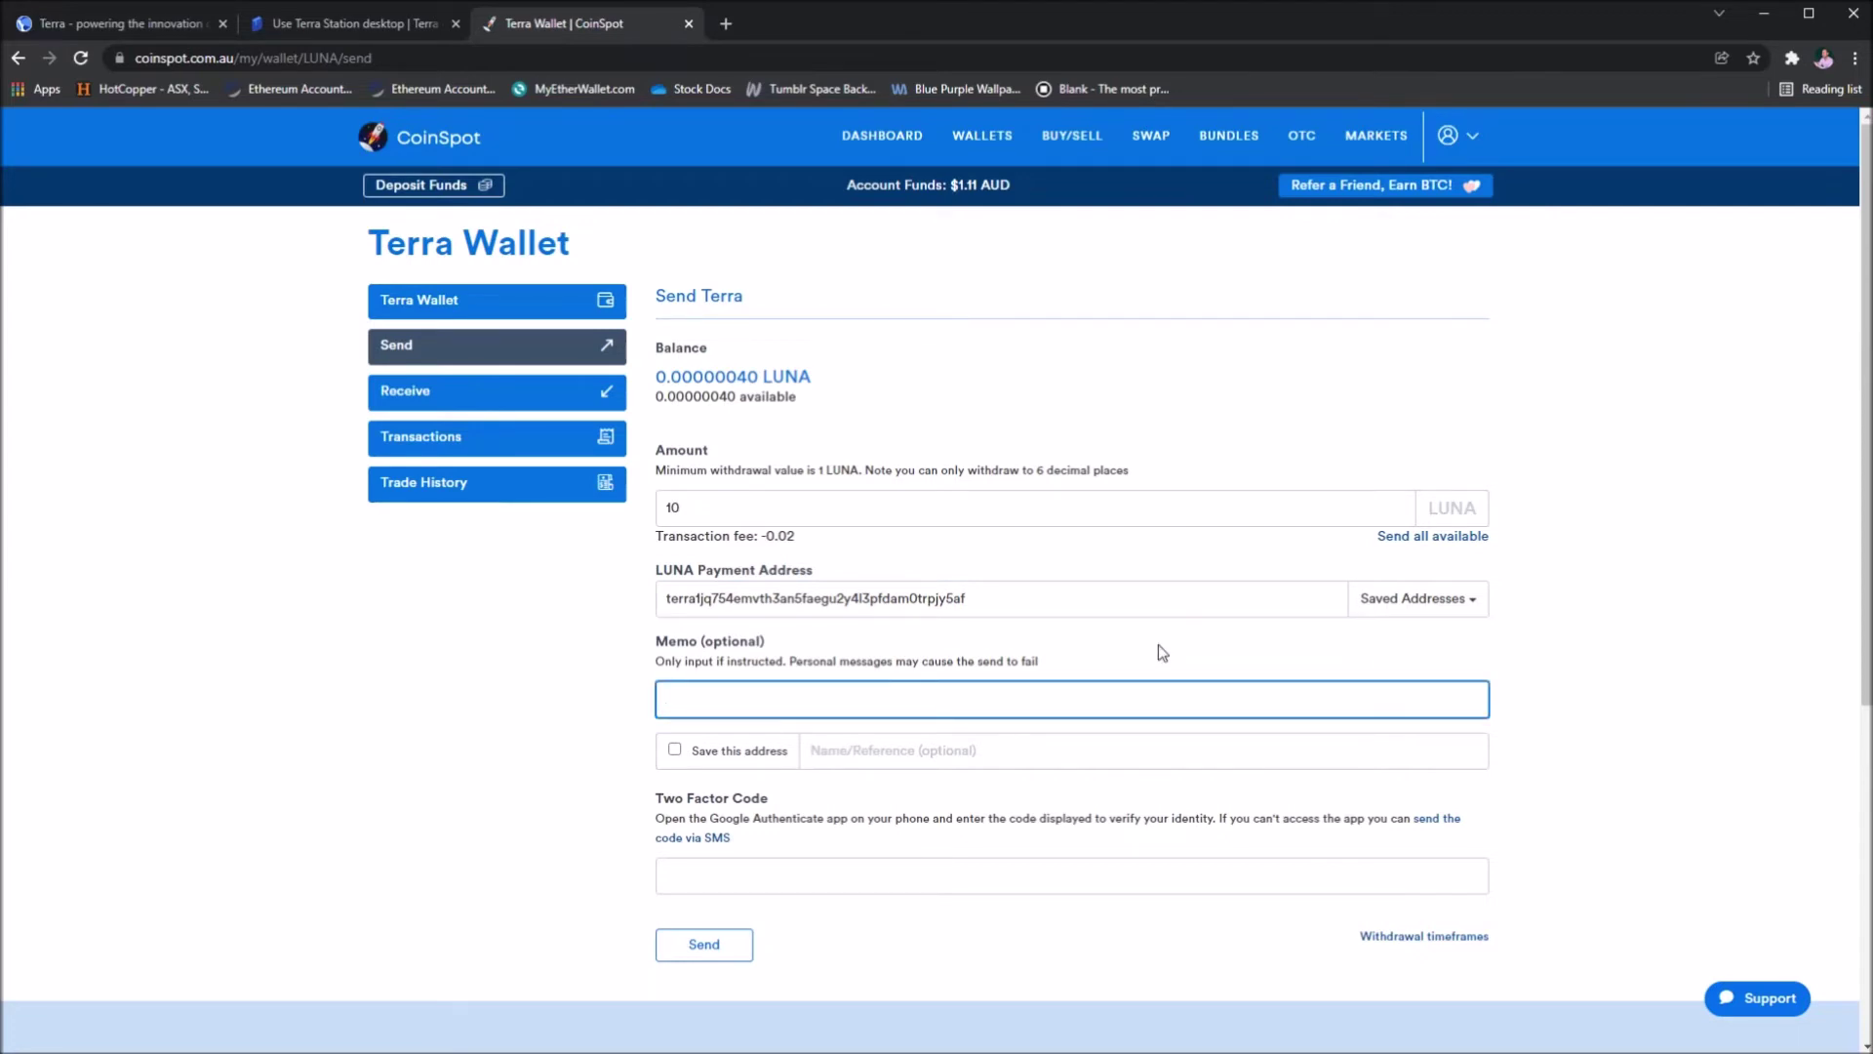
text(Luna Transfer - Ryan)
click(1541, 771)
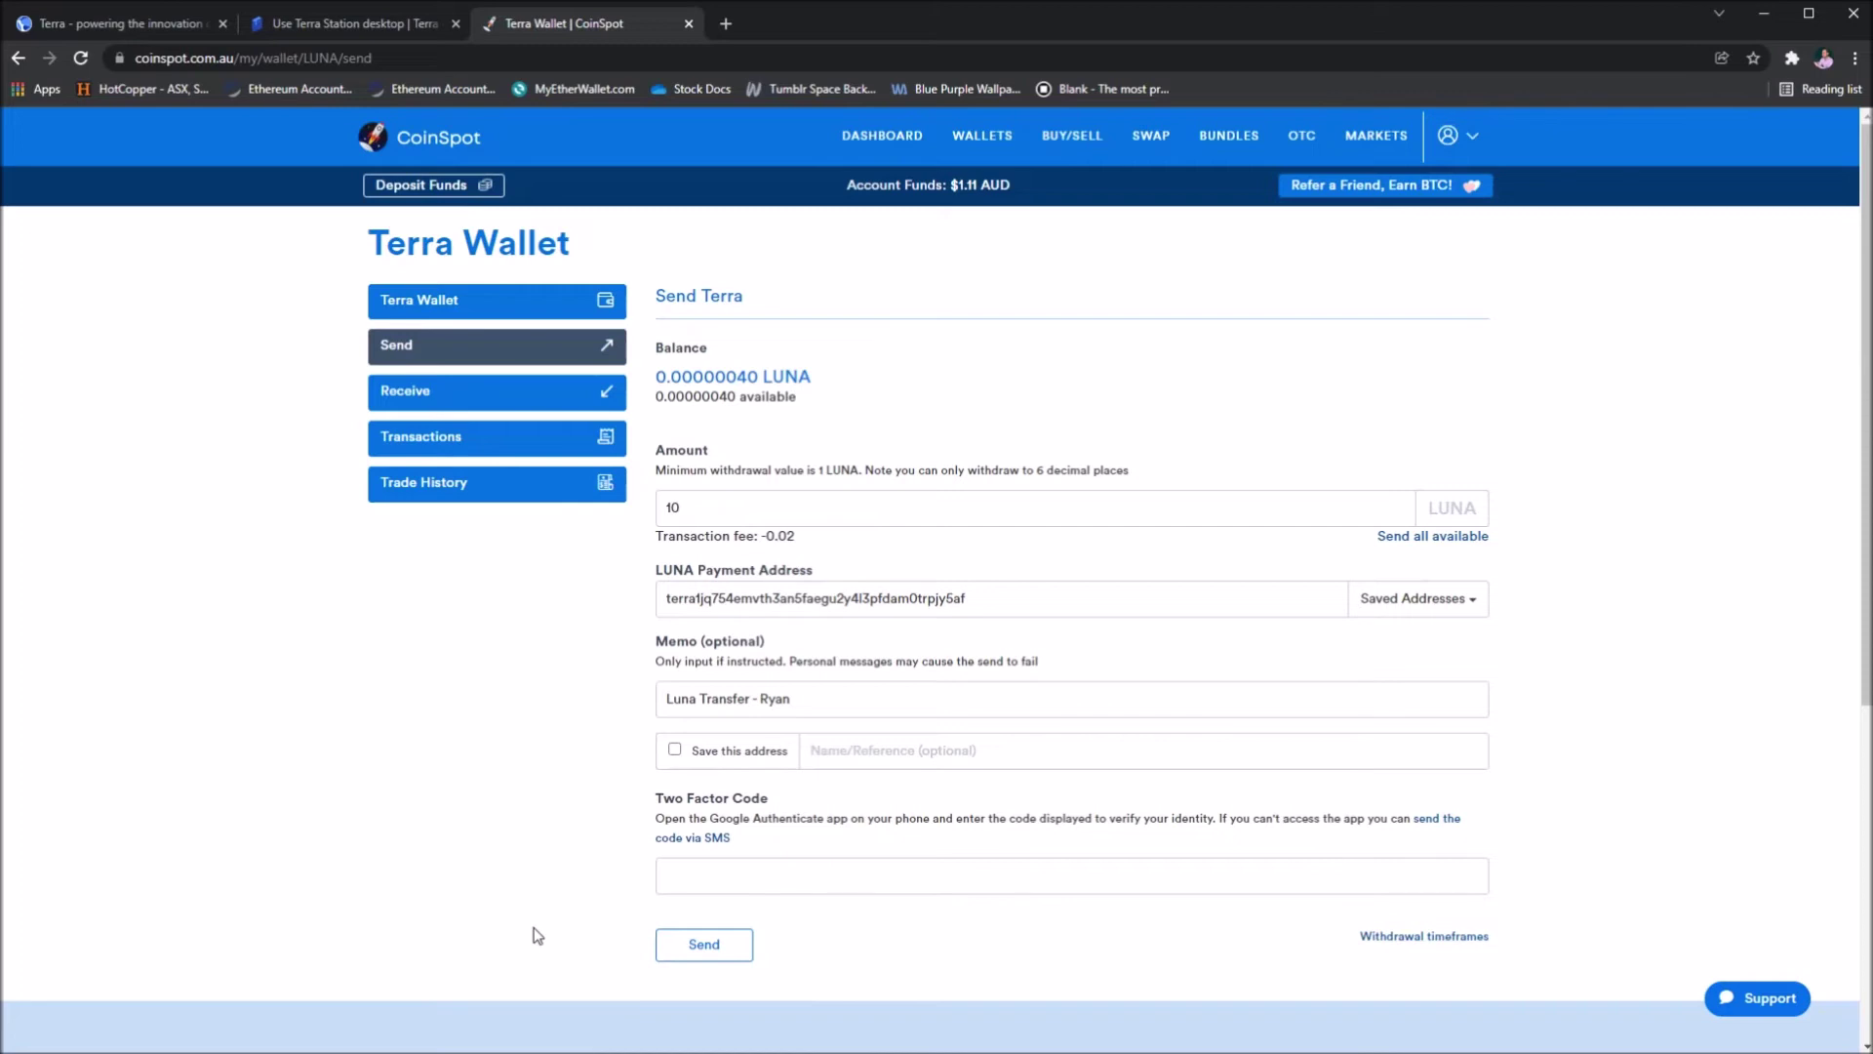
click(699, 881)
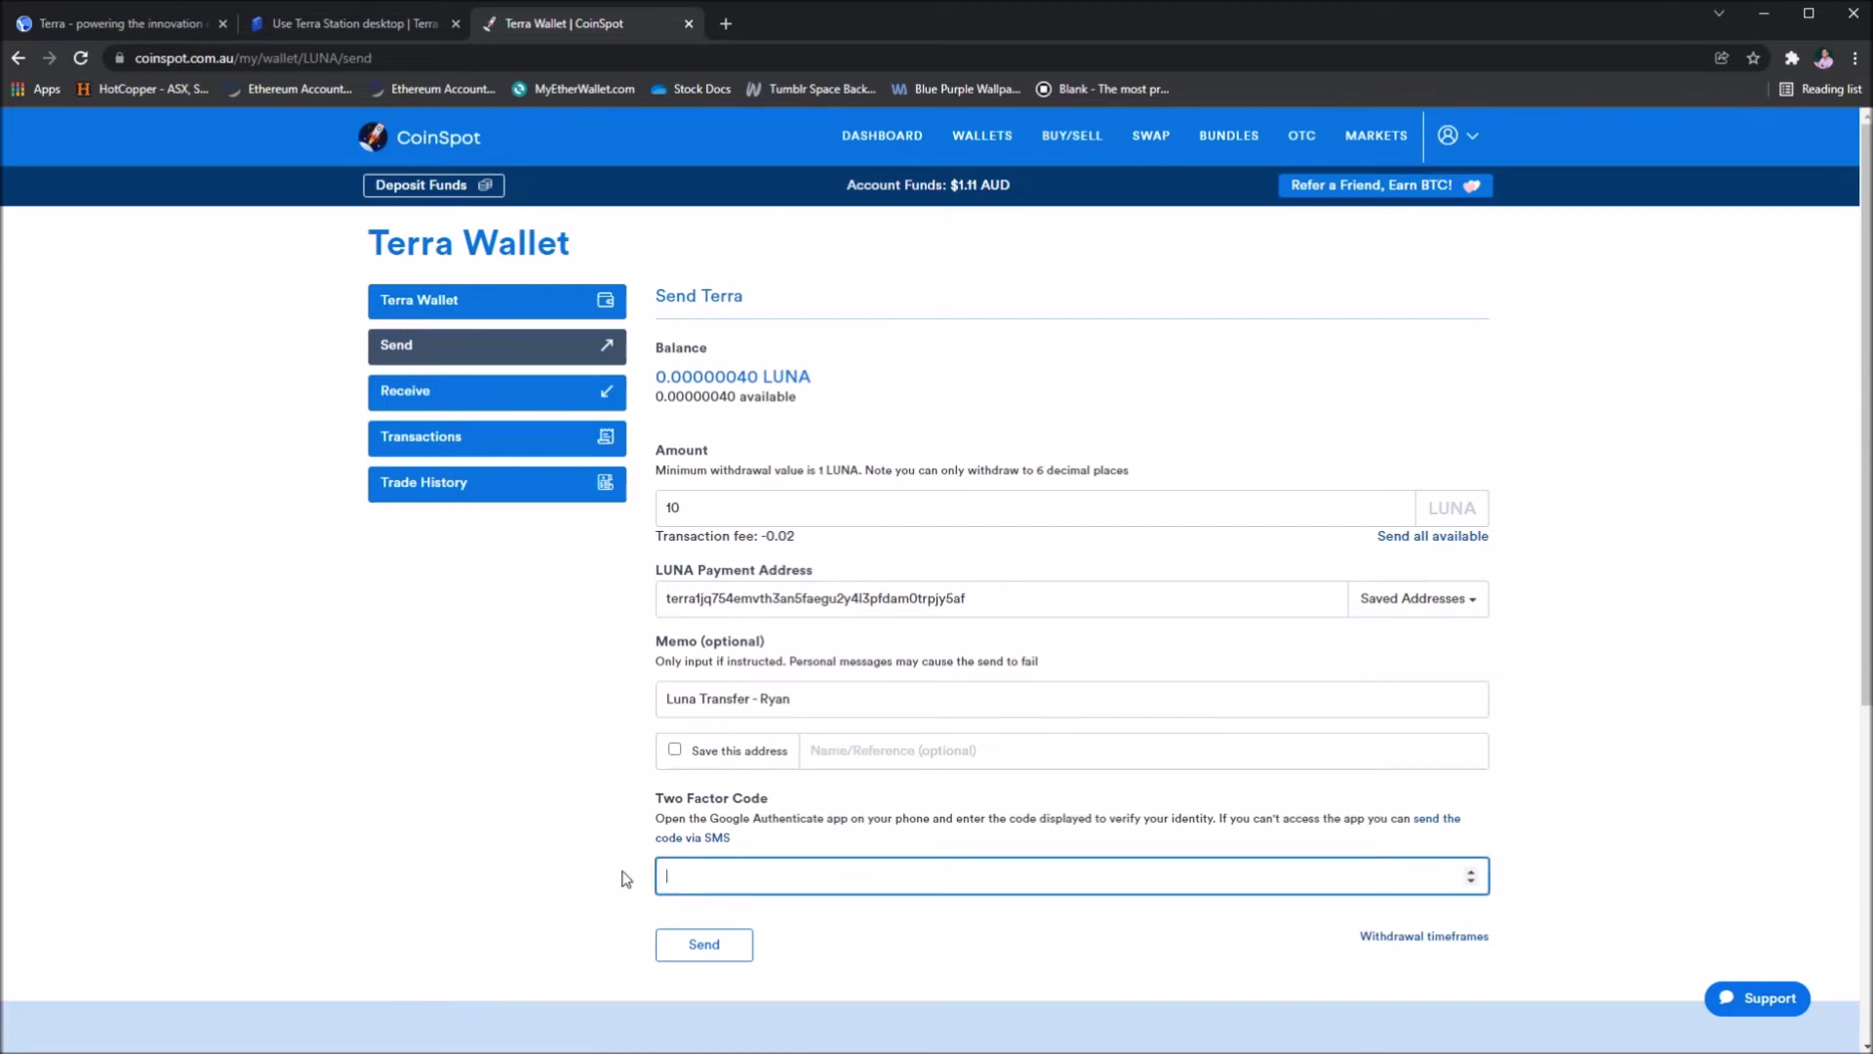
click(525, 863)
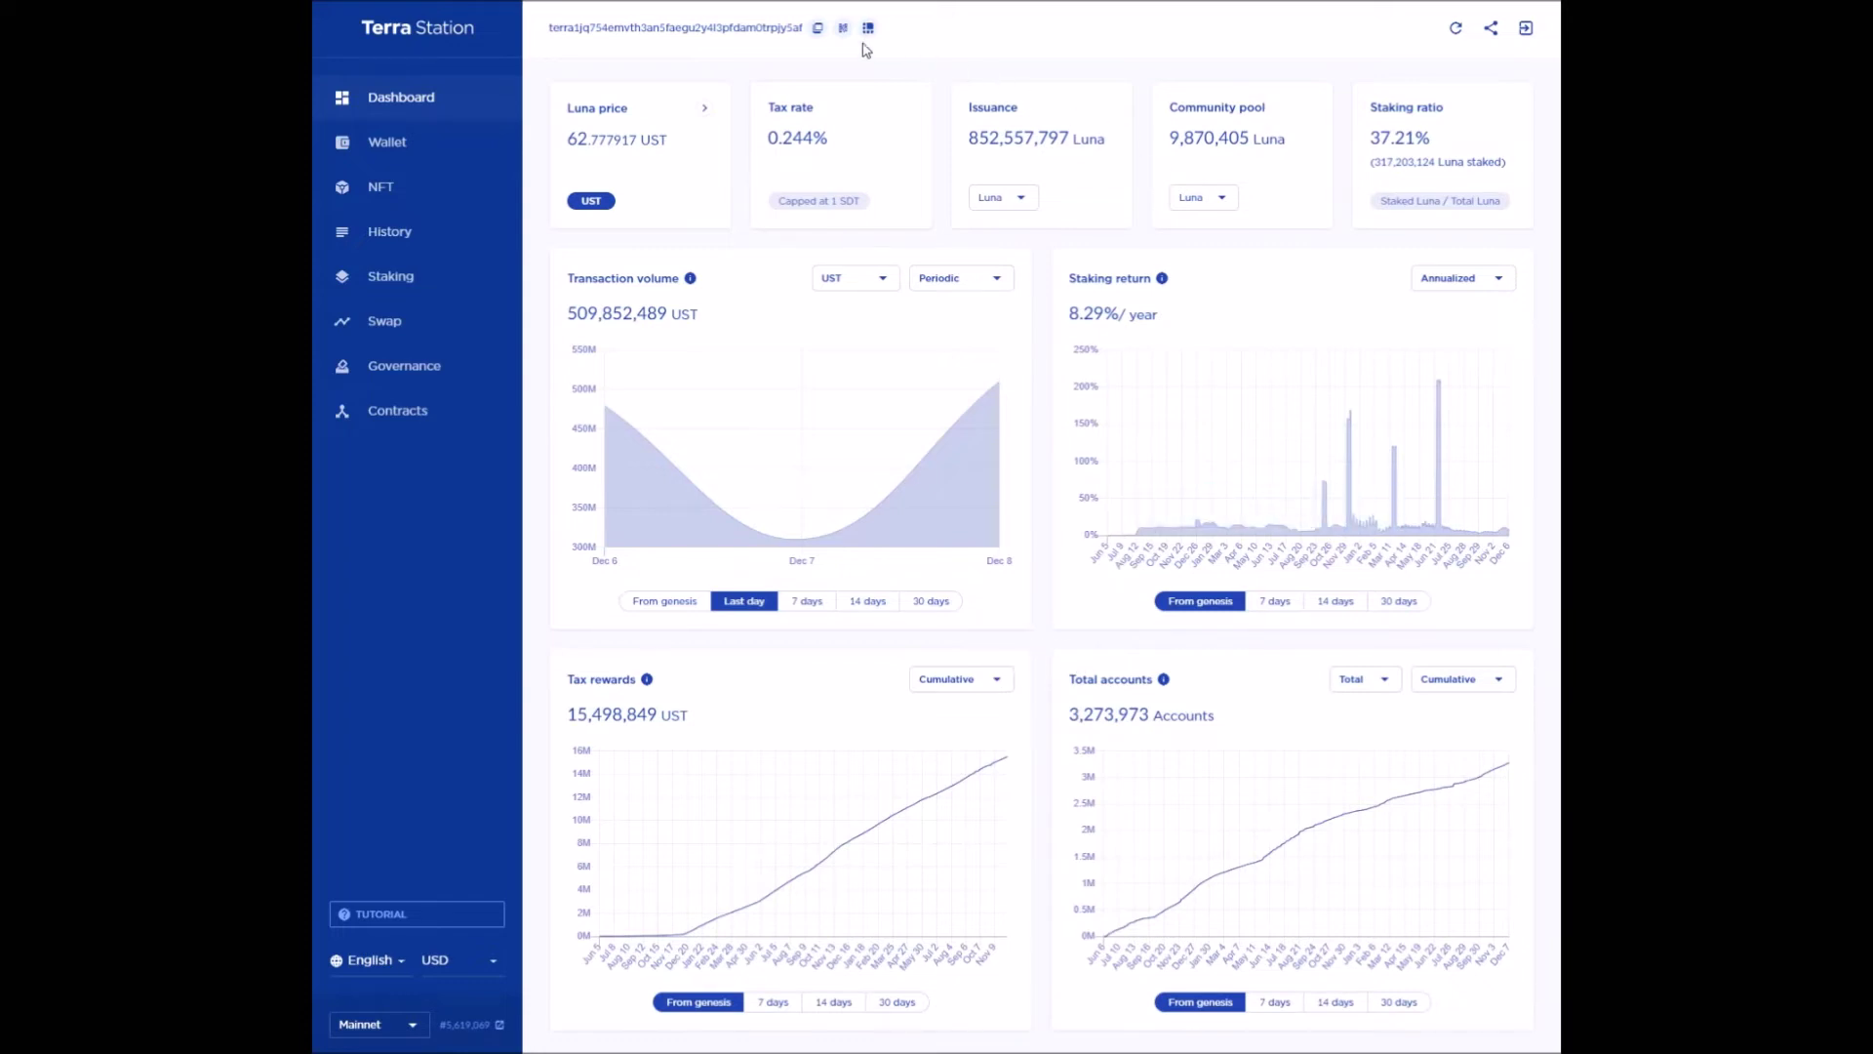
- View the Wallet page with its 0.945765 Luna balance, then go to Staking
click(417, 143)
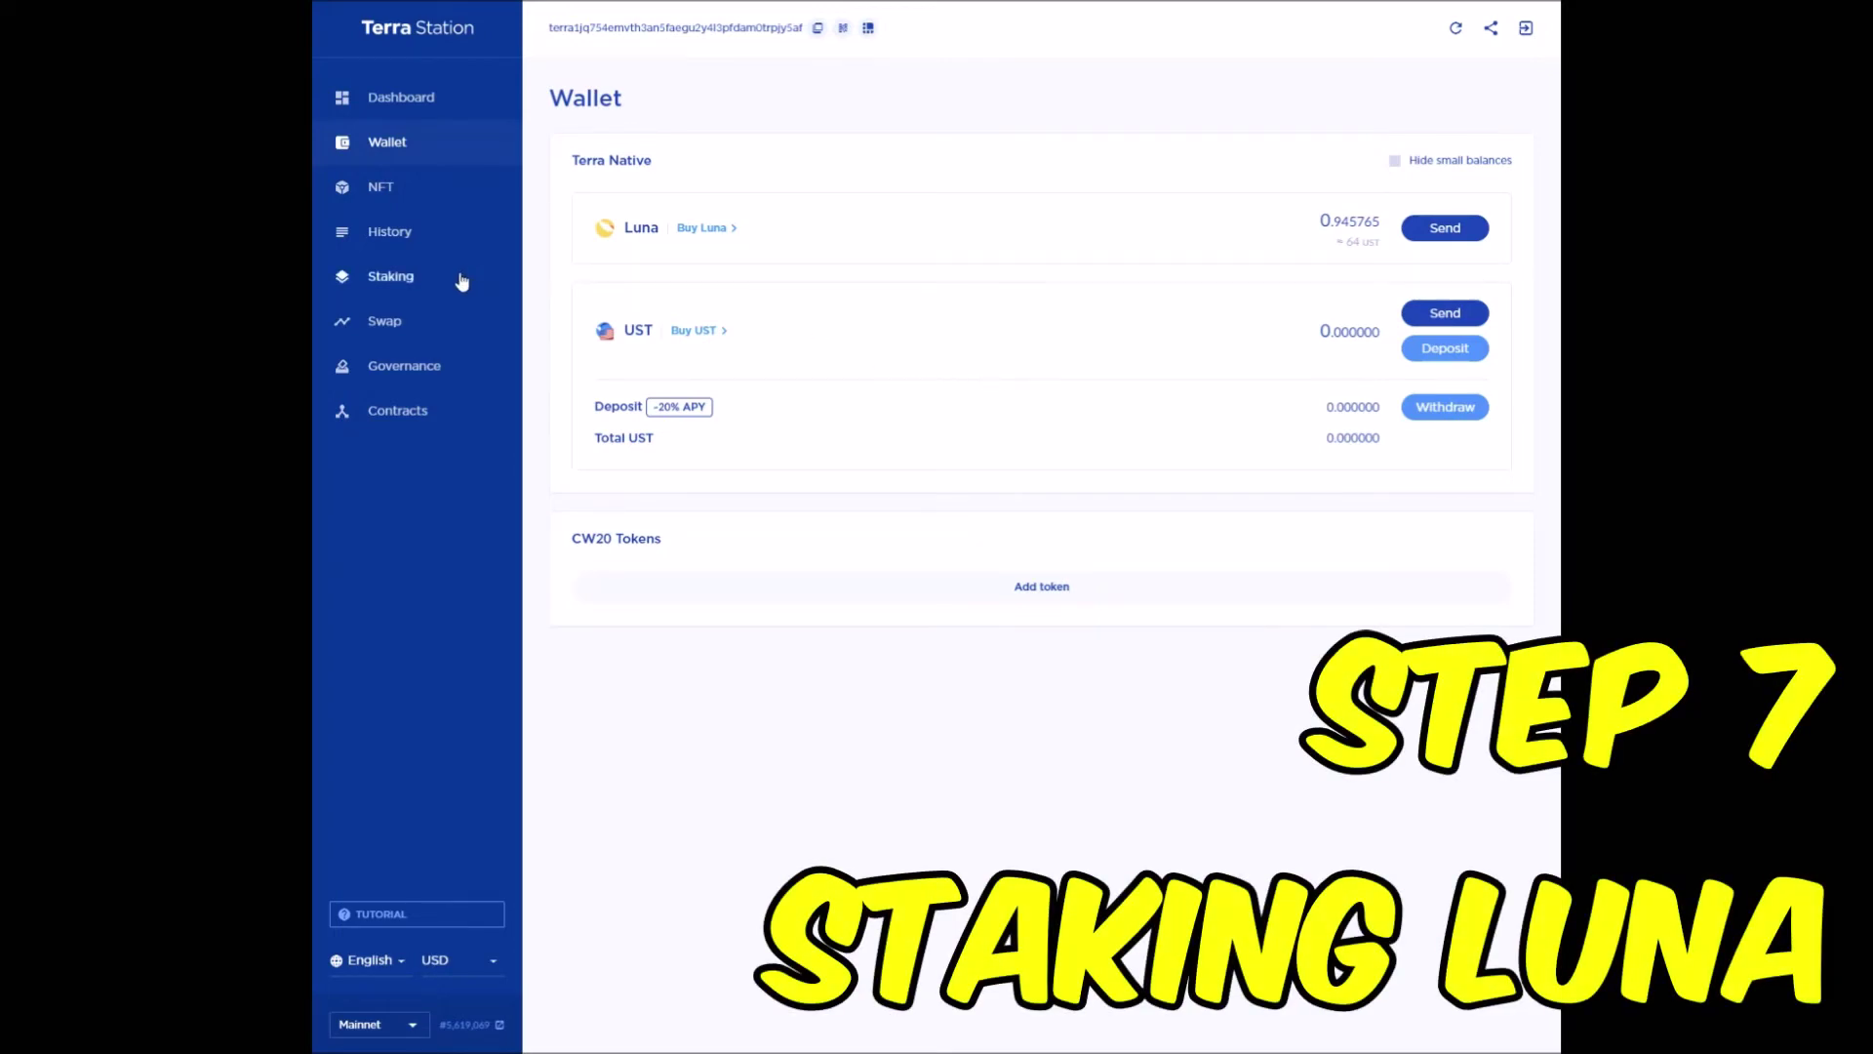
click(462, 281)
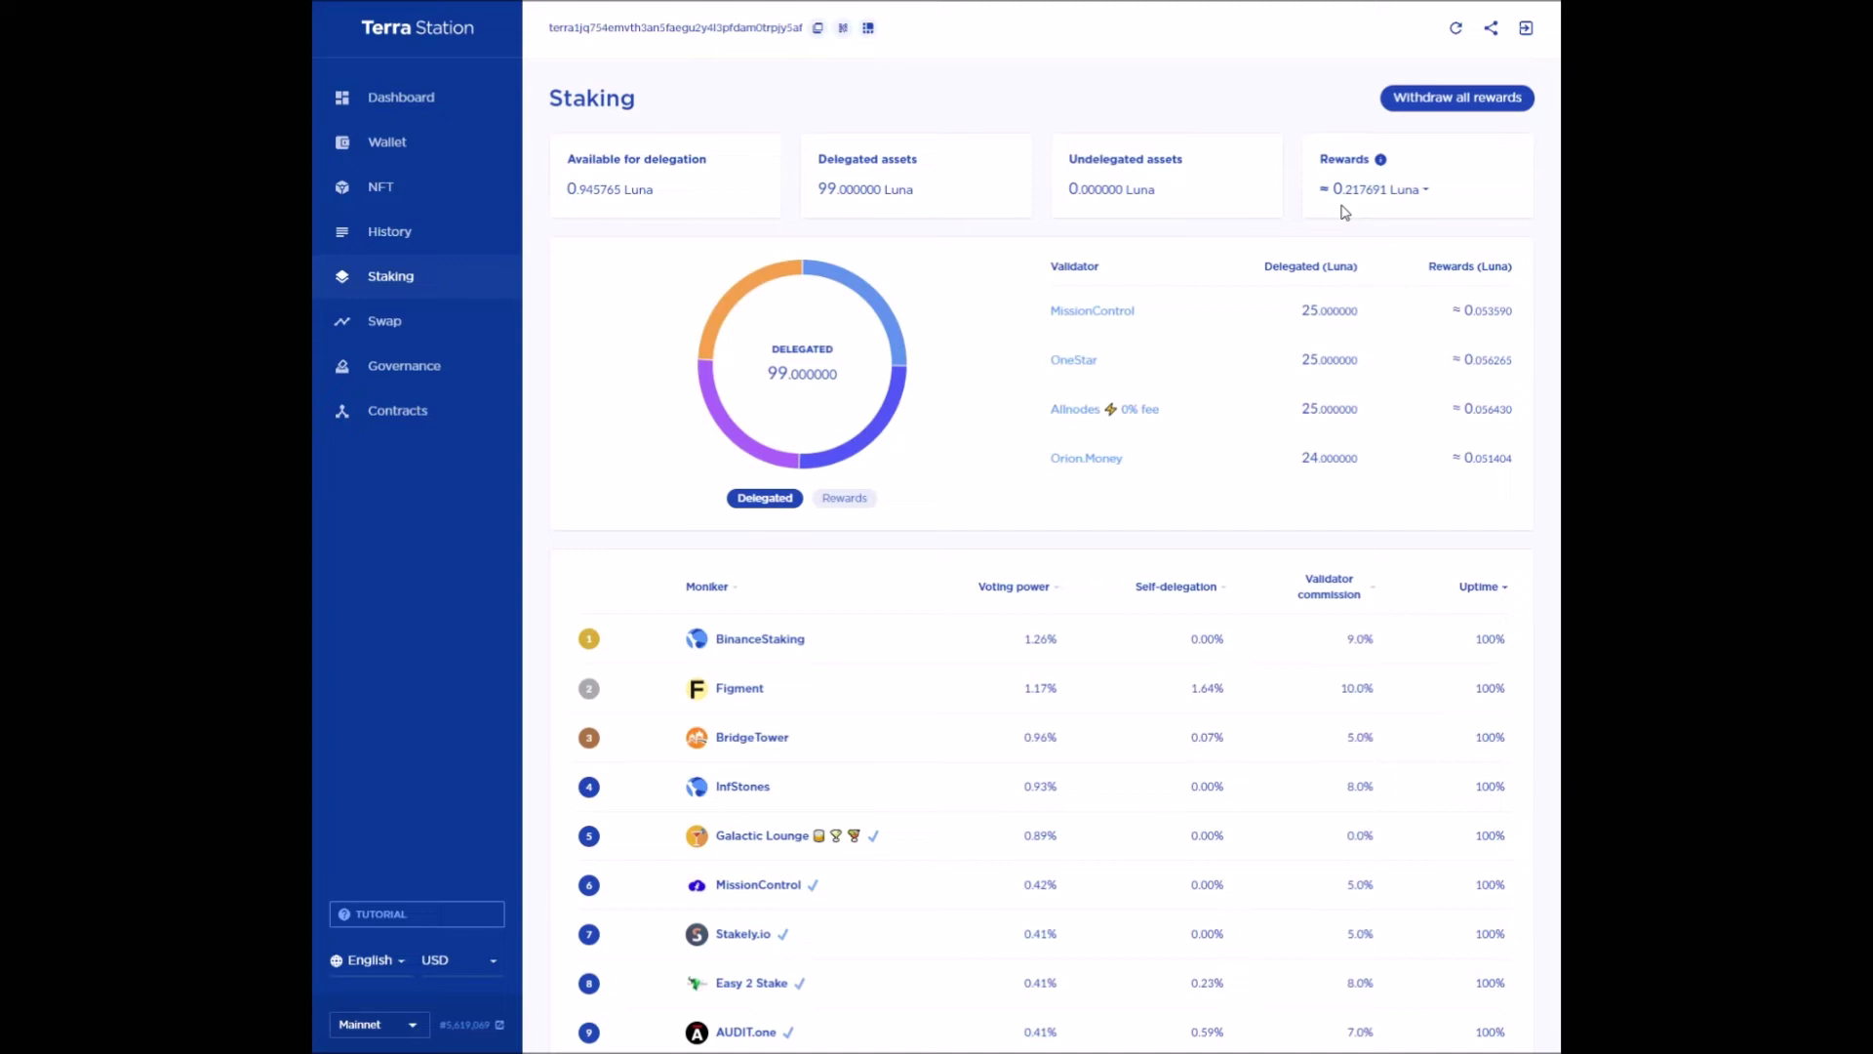
- Expand the Rewards dropdown to check the per-coin reward amounts, then close it
click(1427, 195)
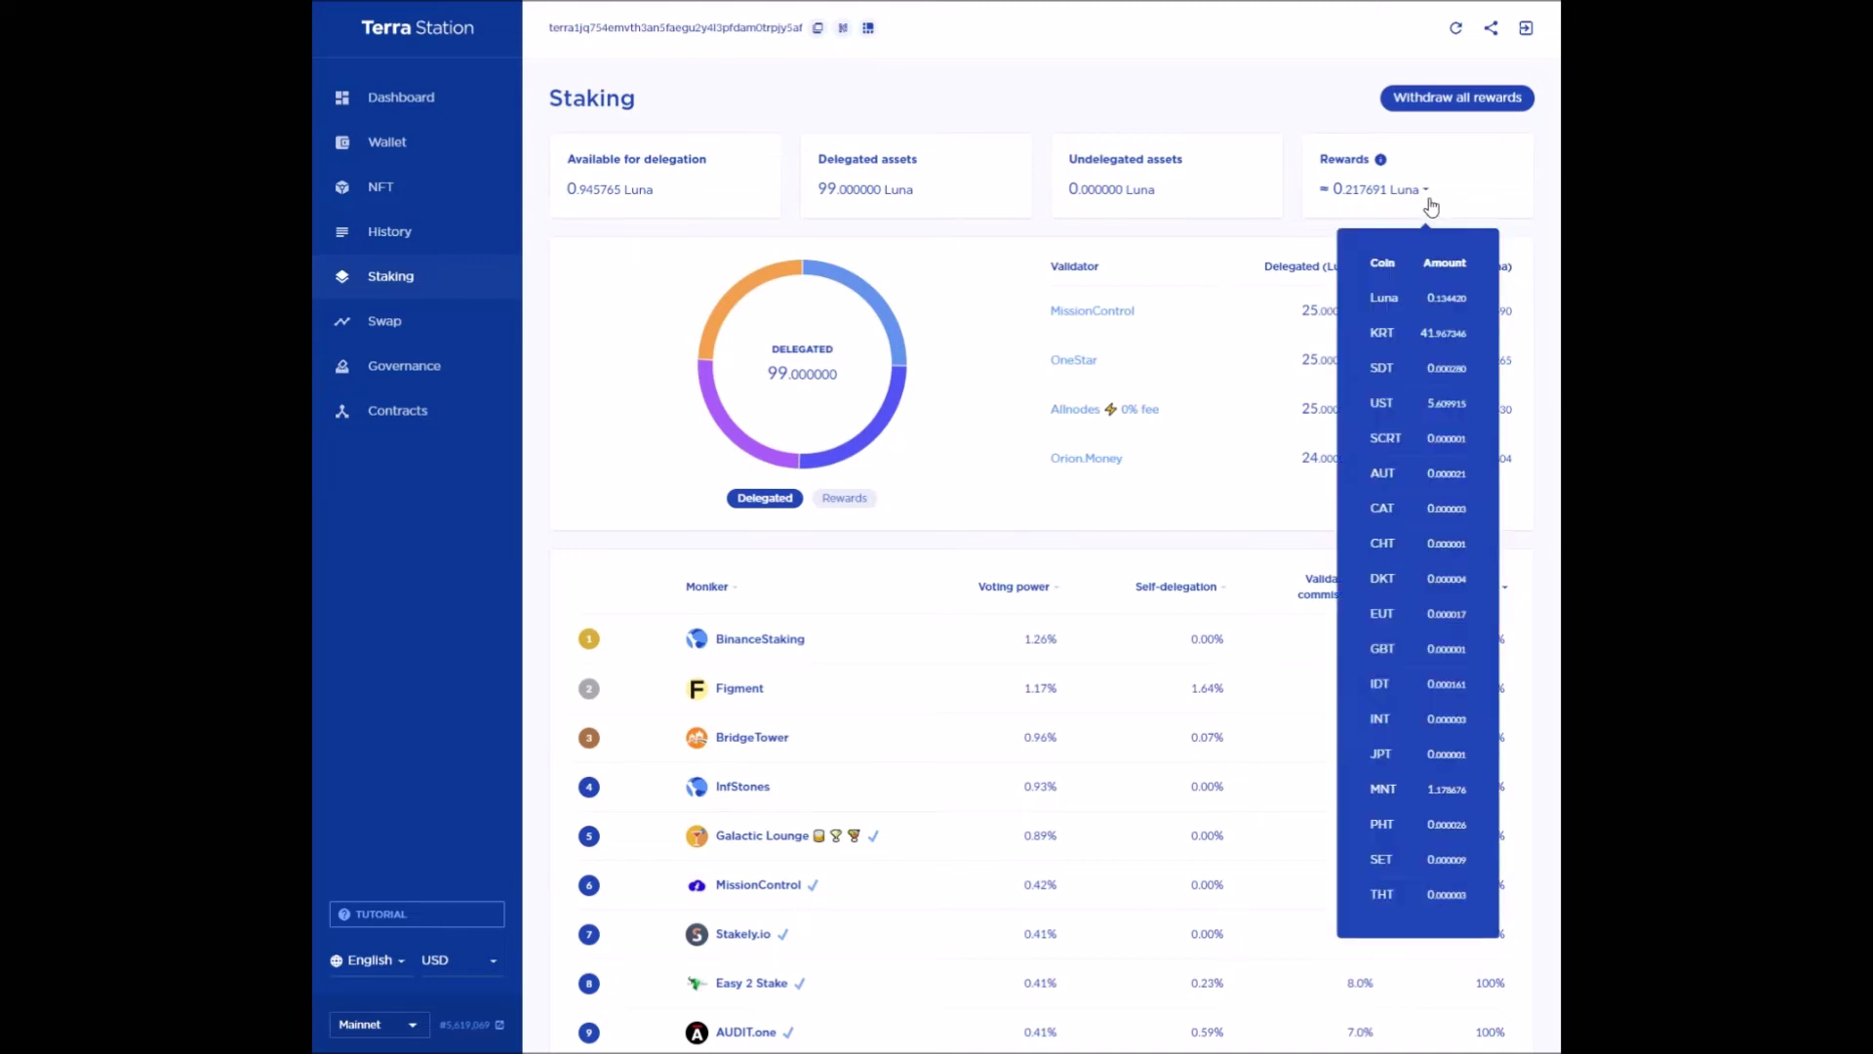
scroll(1414, 488, down, 1)
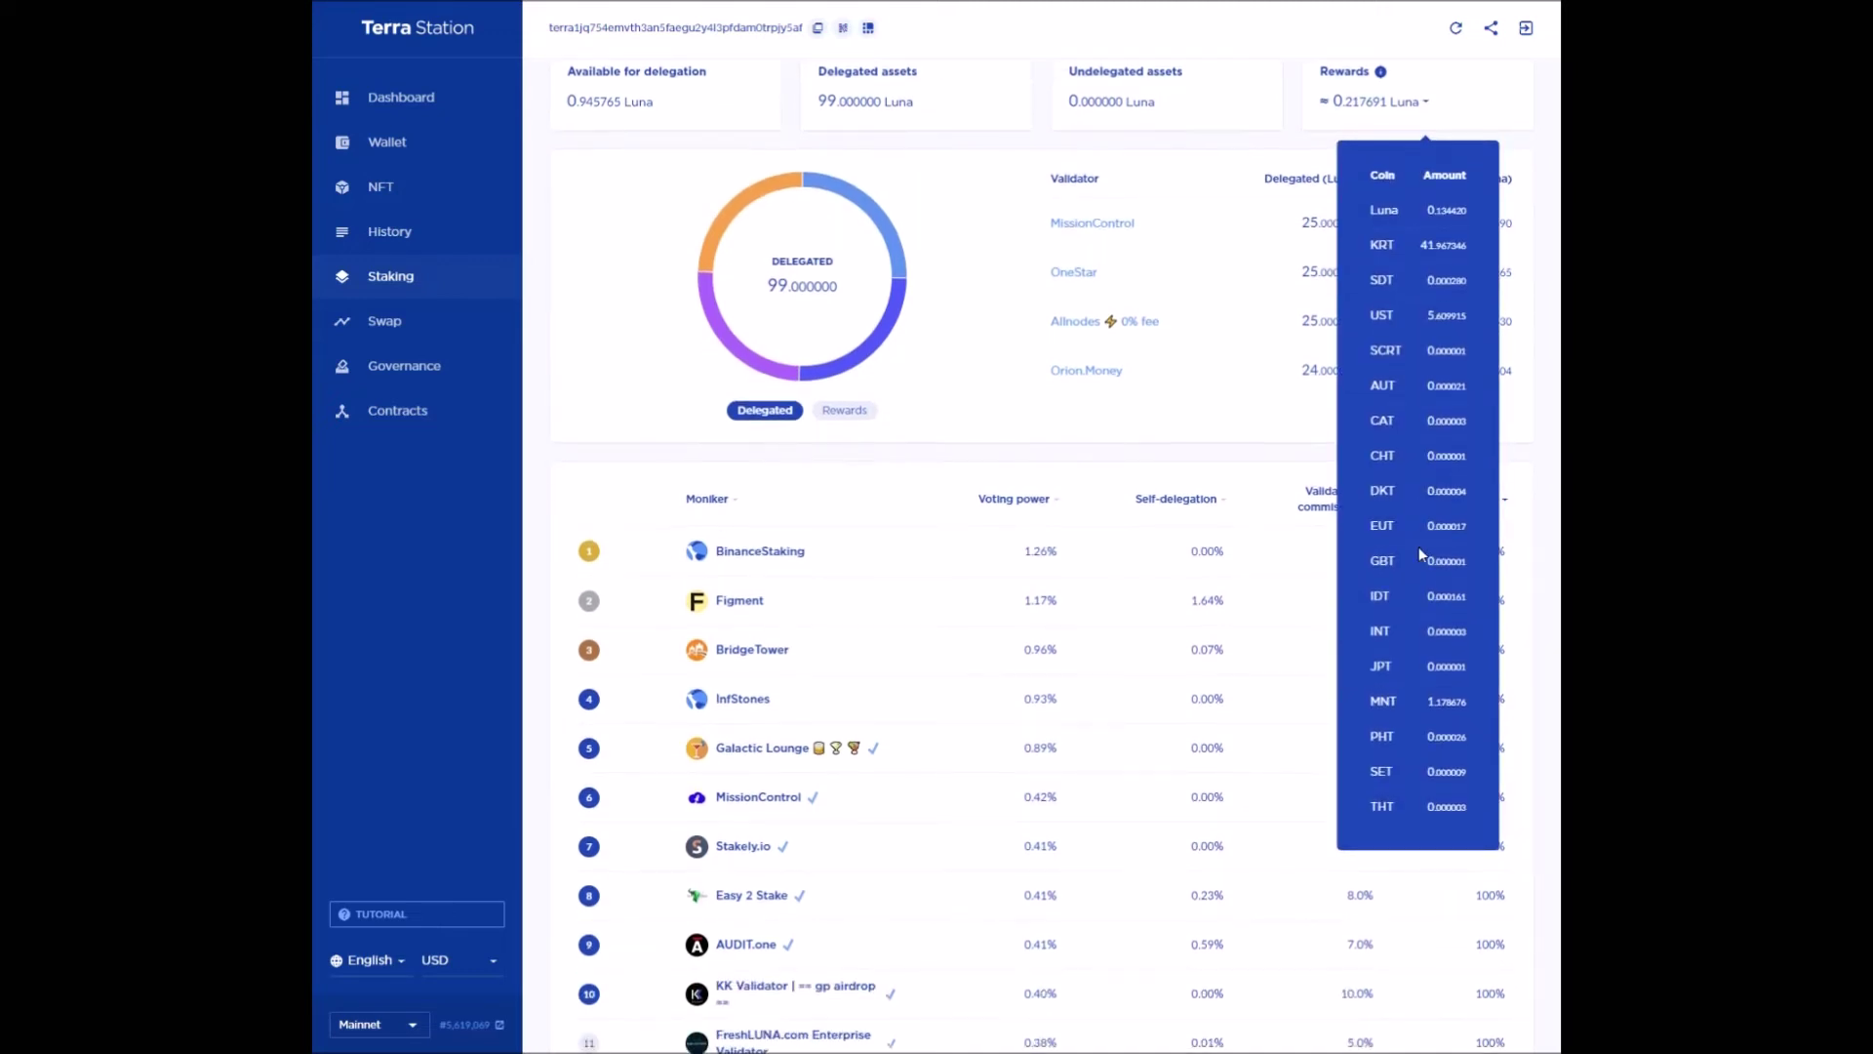
scroll(1450, 660, up, 1)
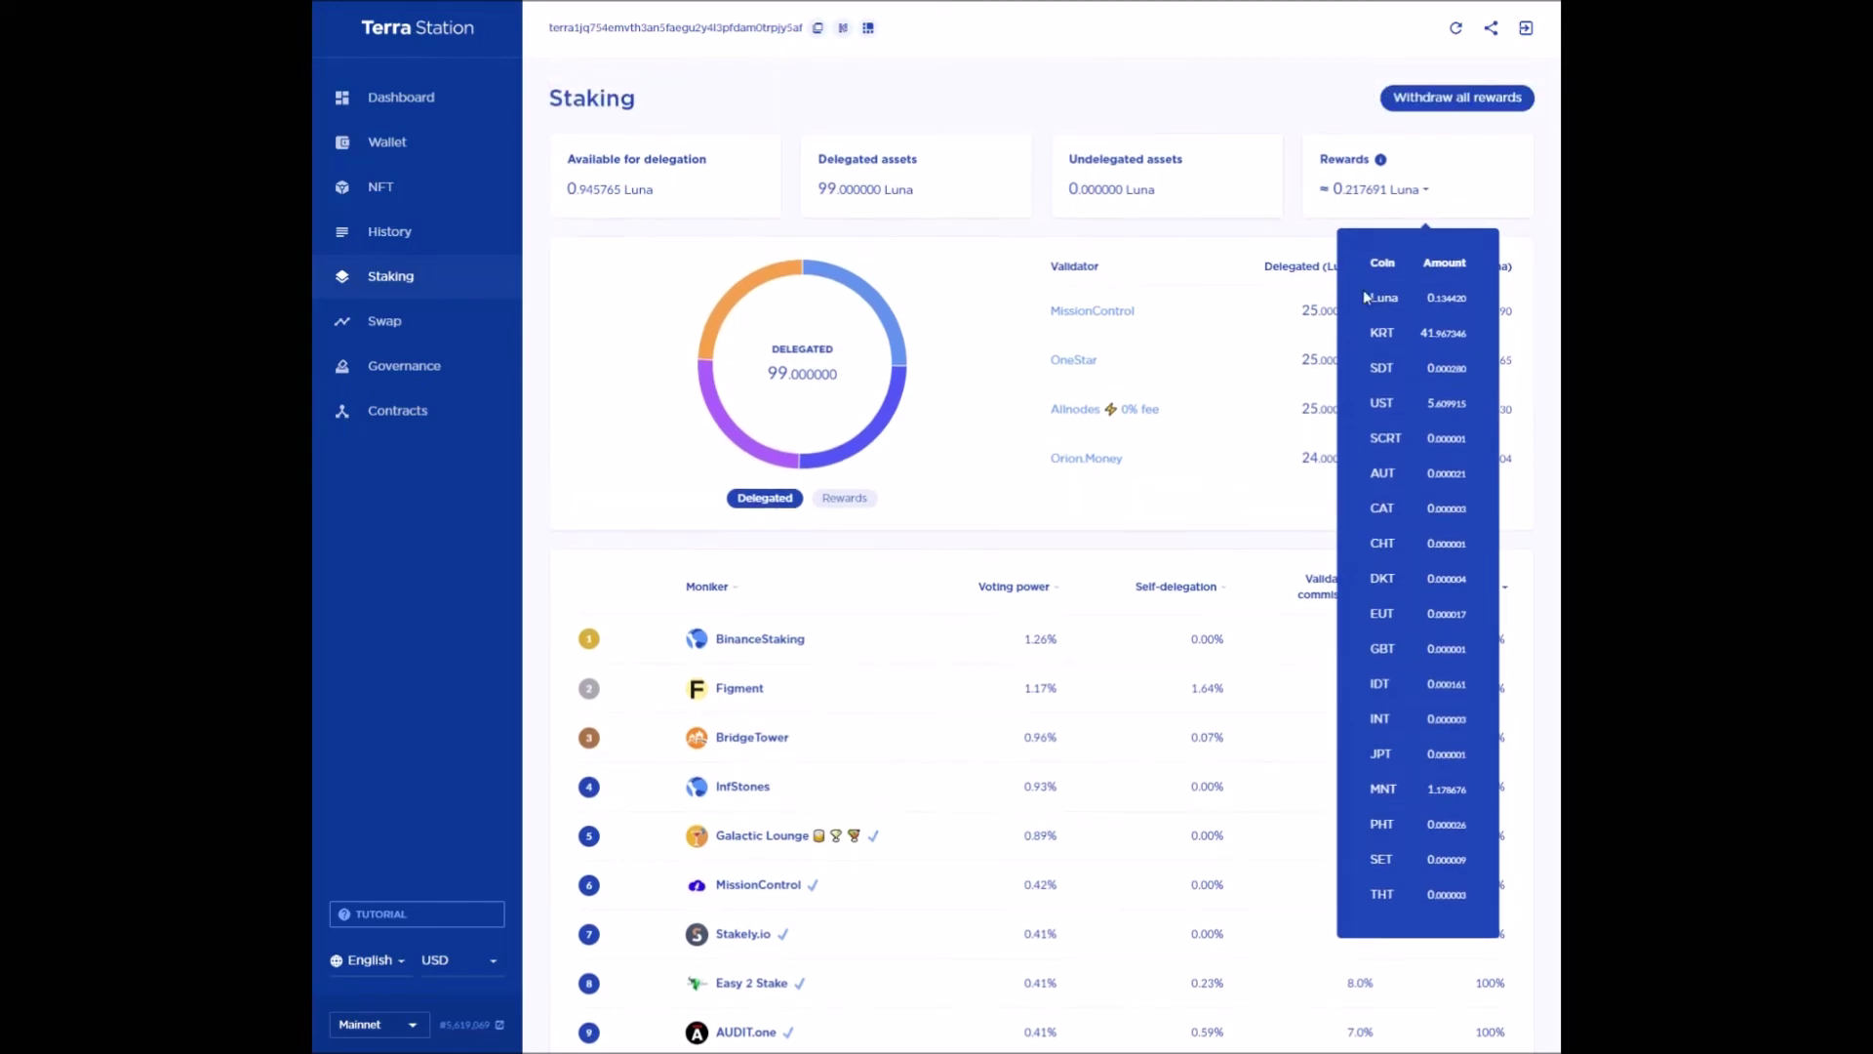
click(1301, 226)
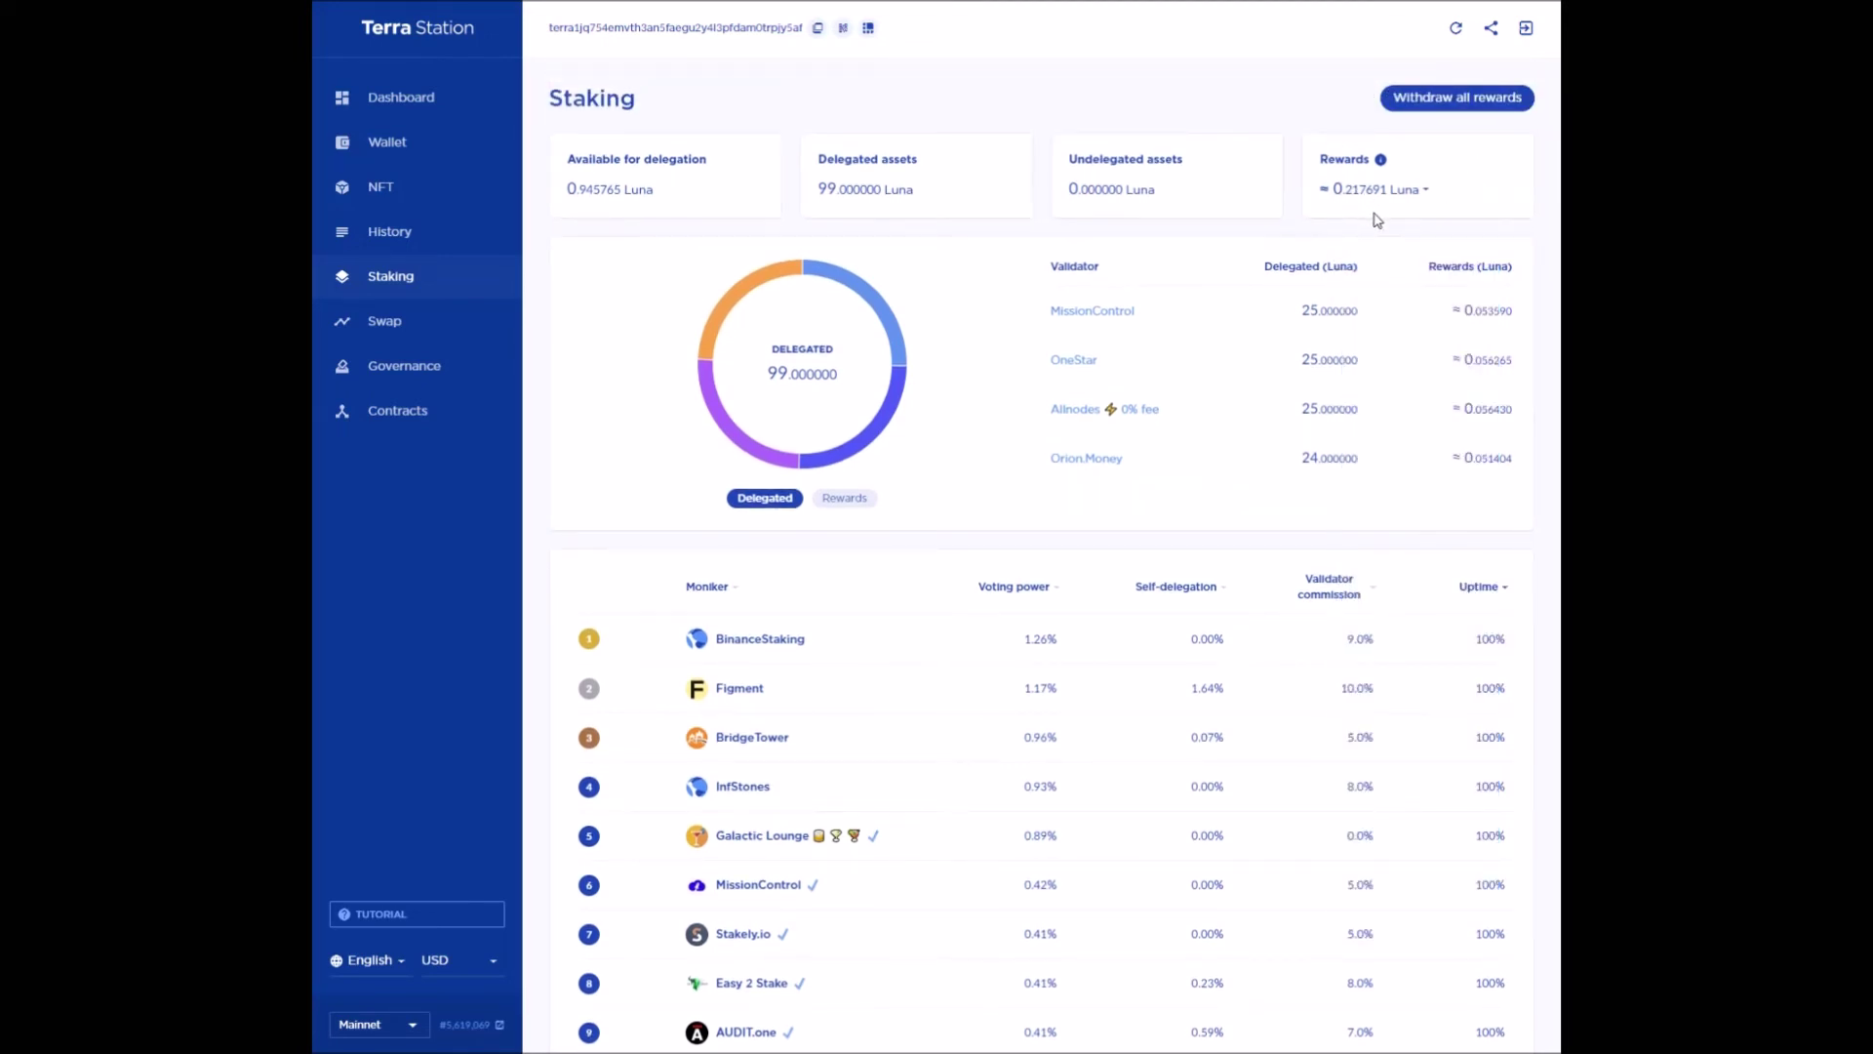
scroll(1152, 297, down, 2)
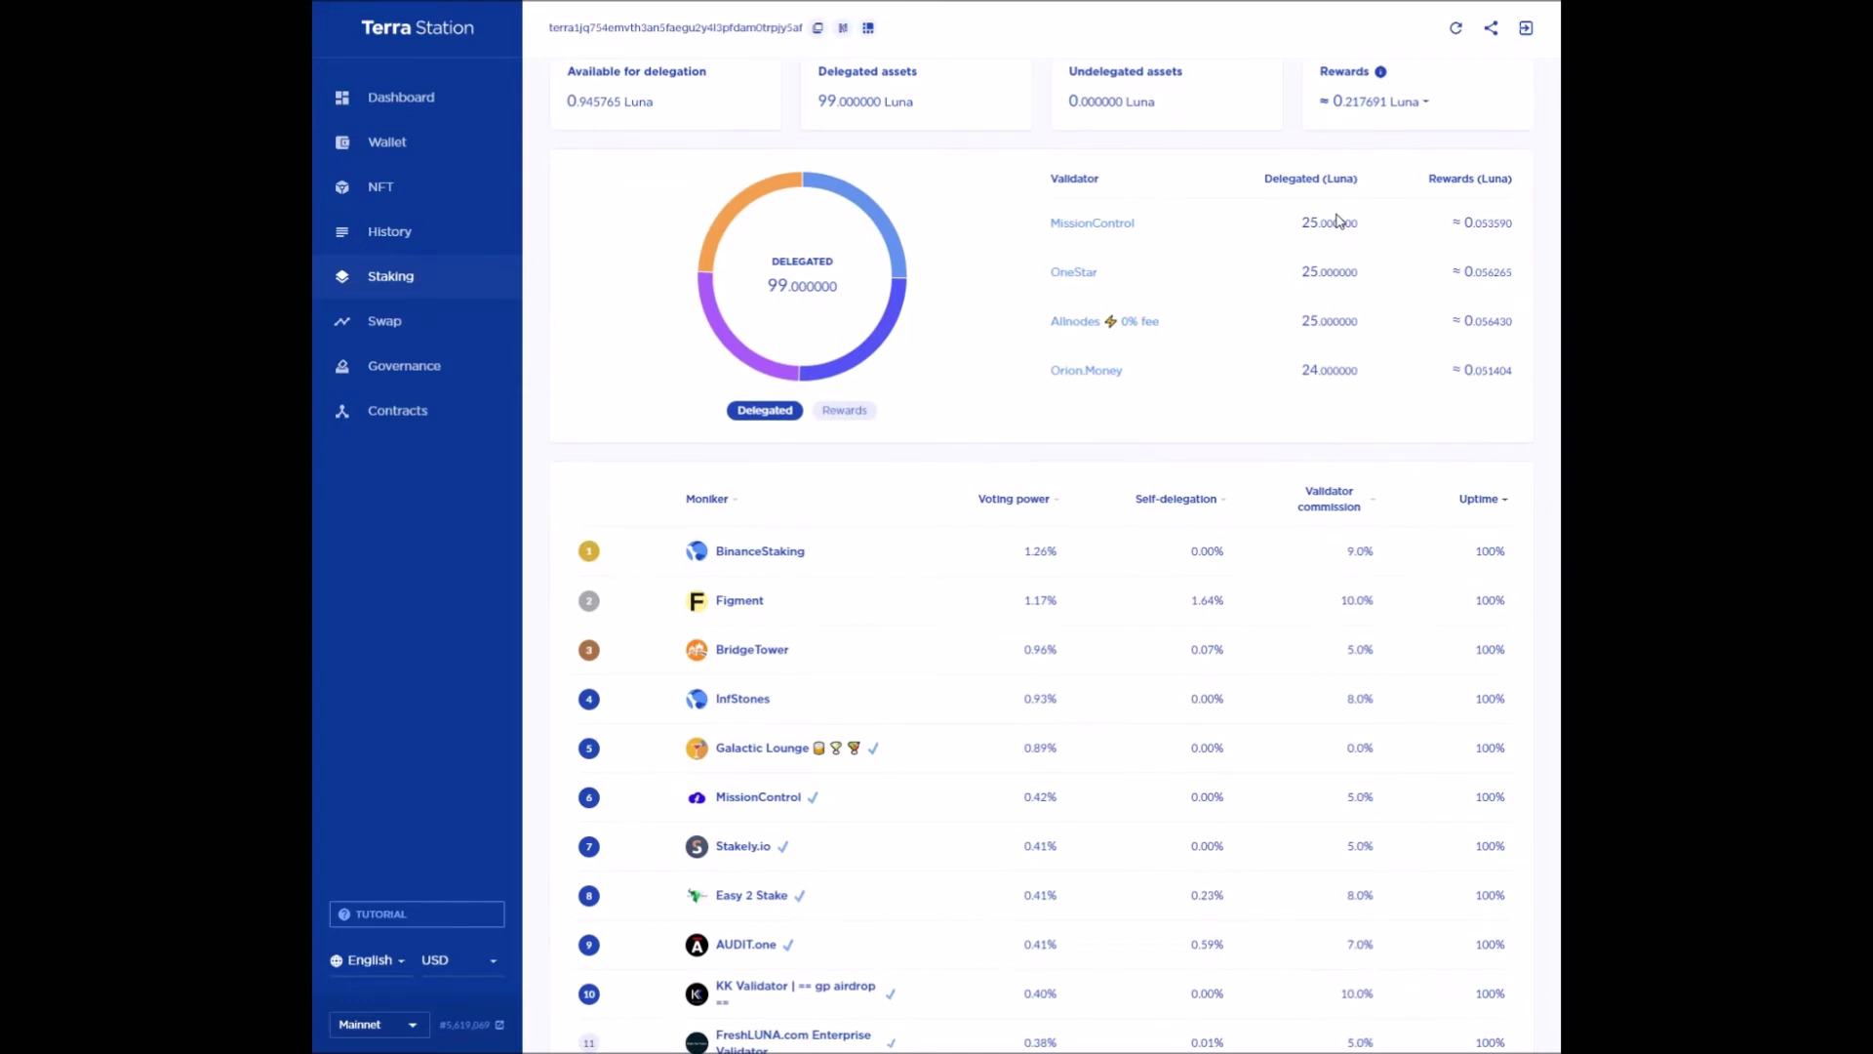
scroll(932, 547, down, 2)
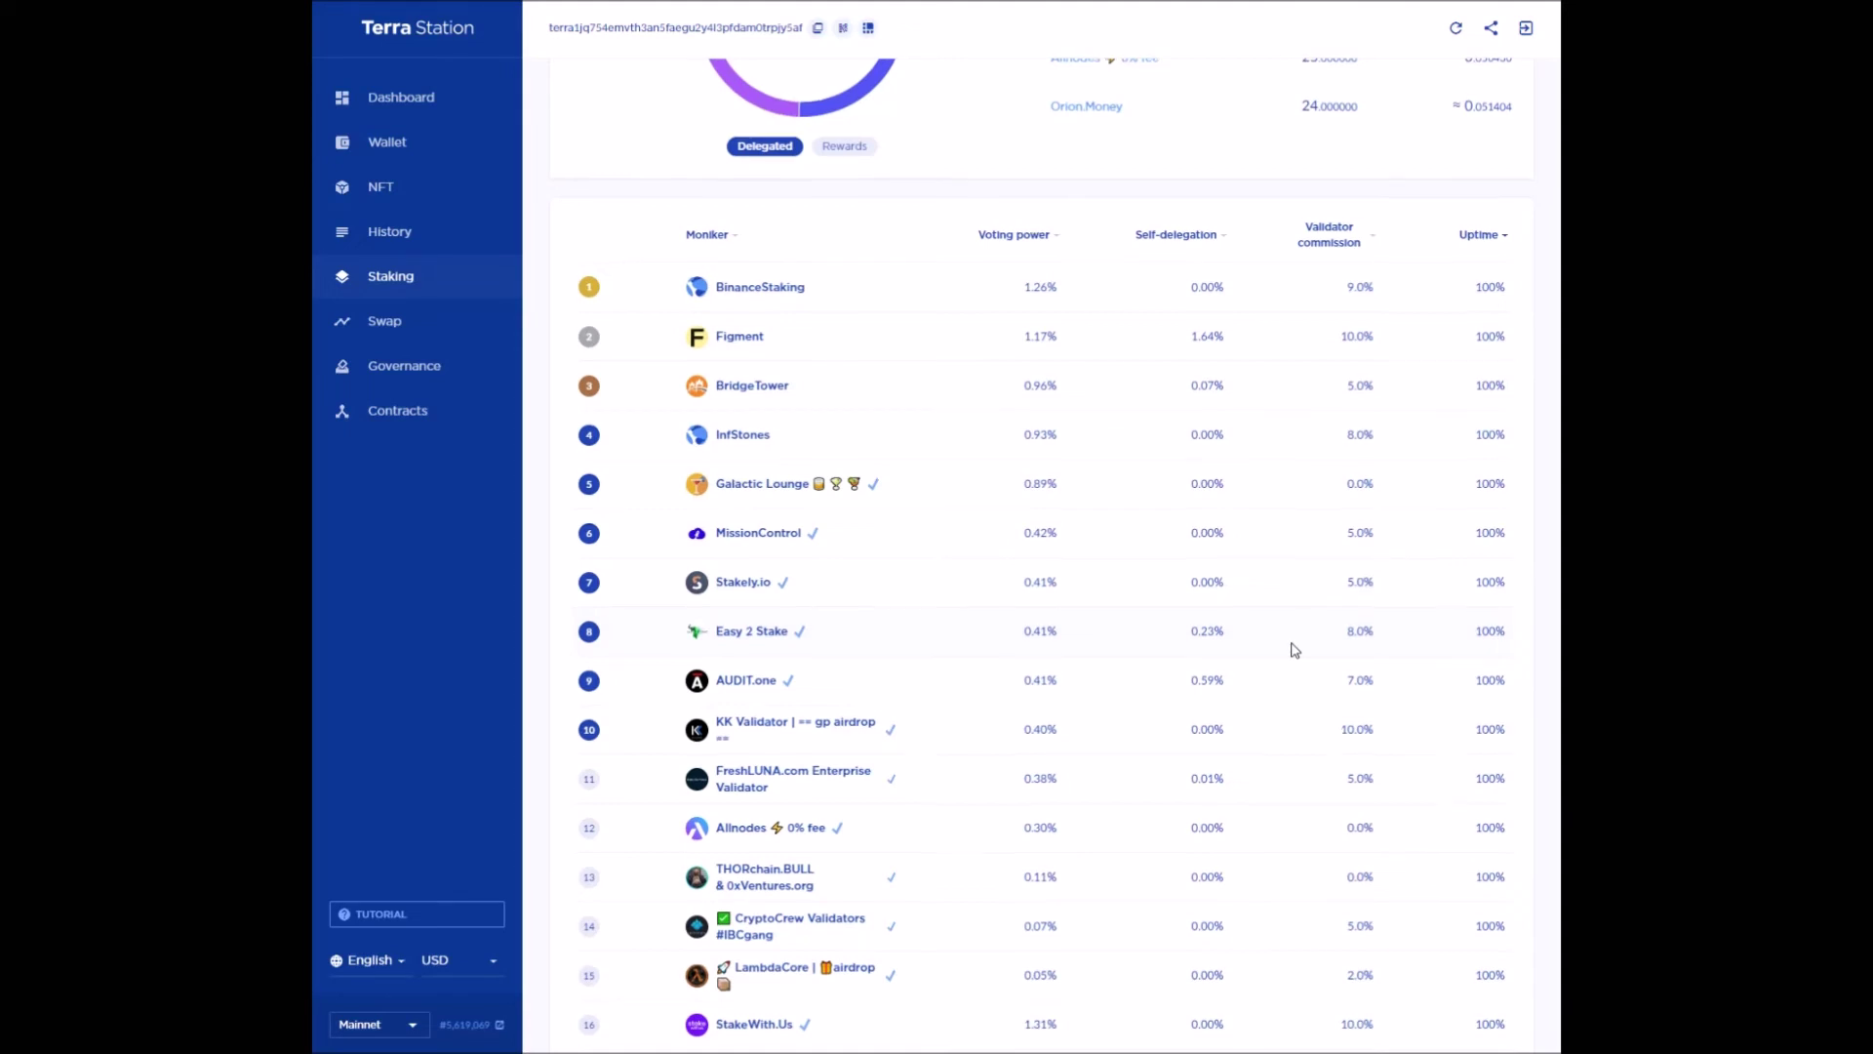
scroll(1294, 650, down, 15)
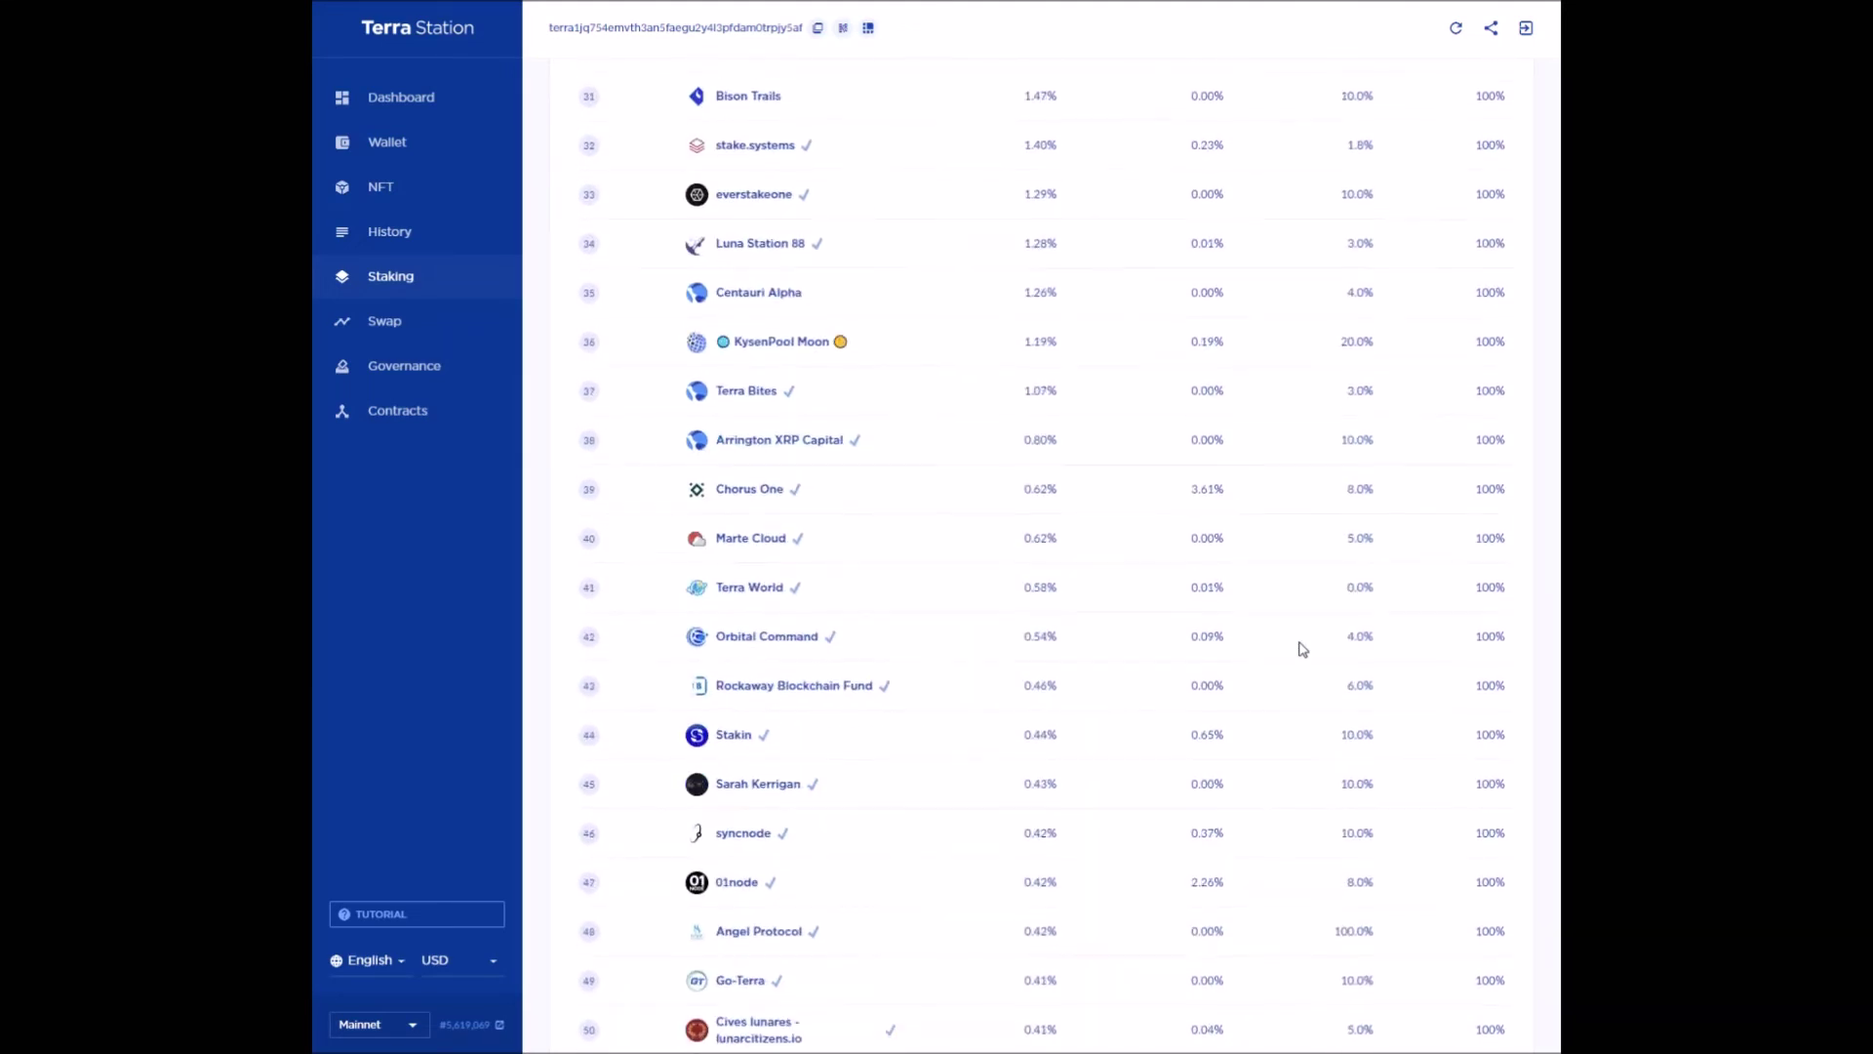
scroll(1302, 649, down, 9)
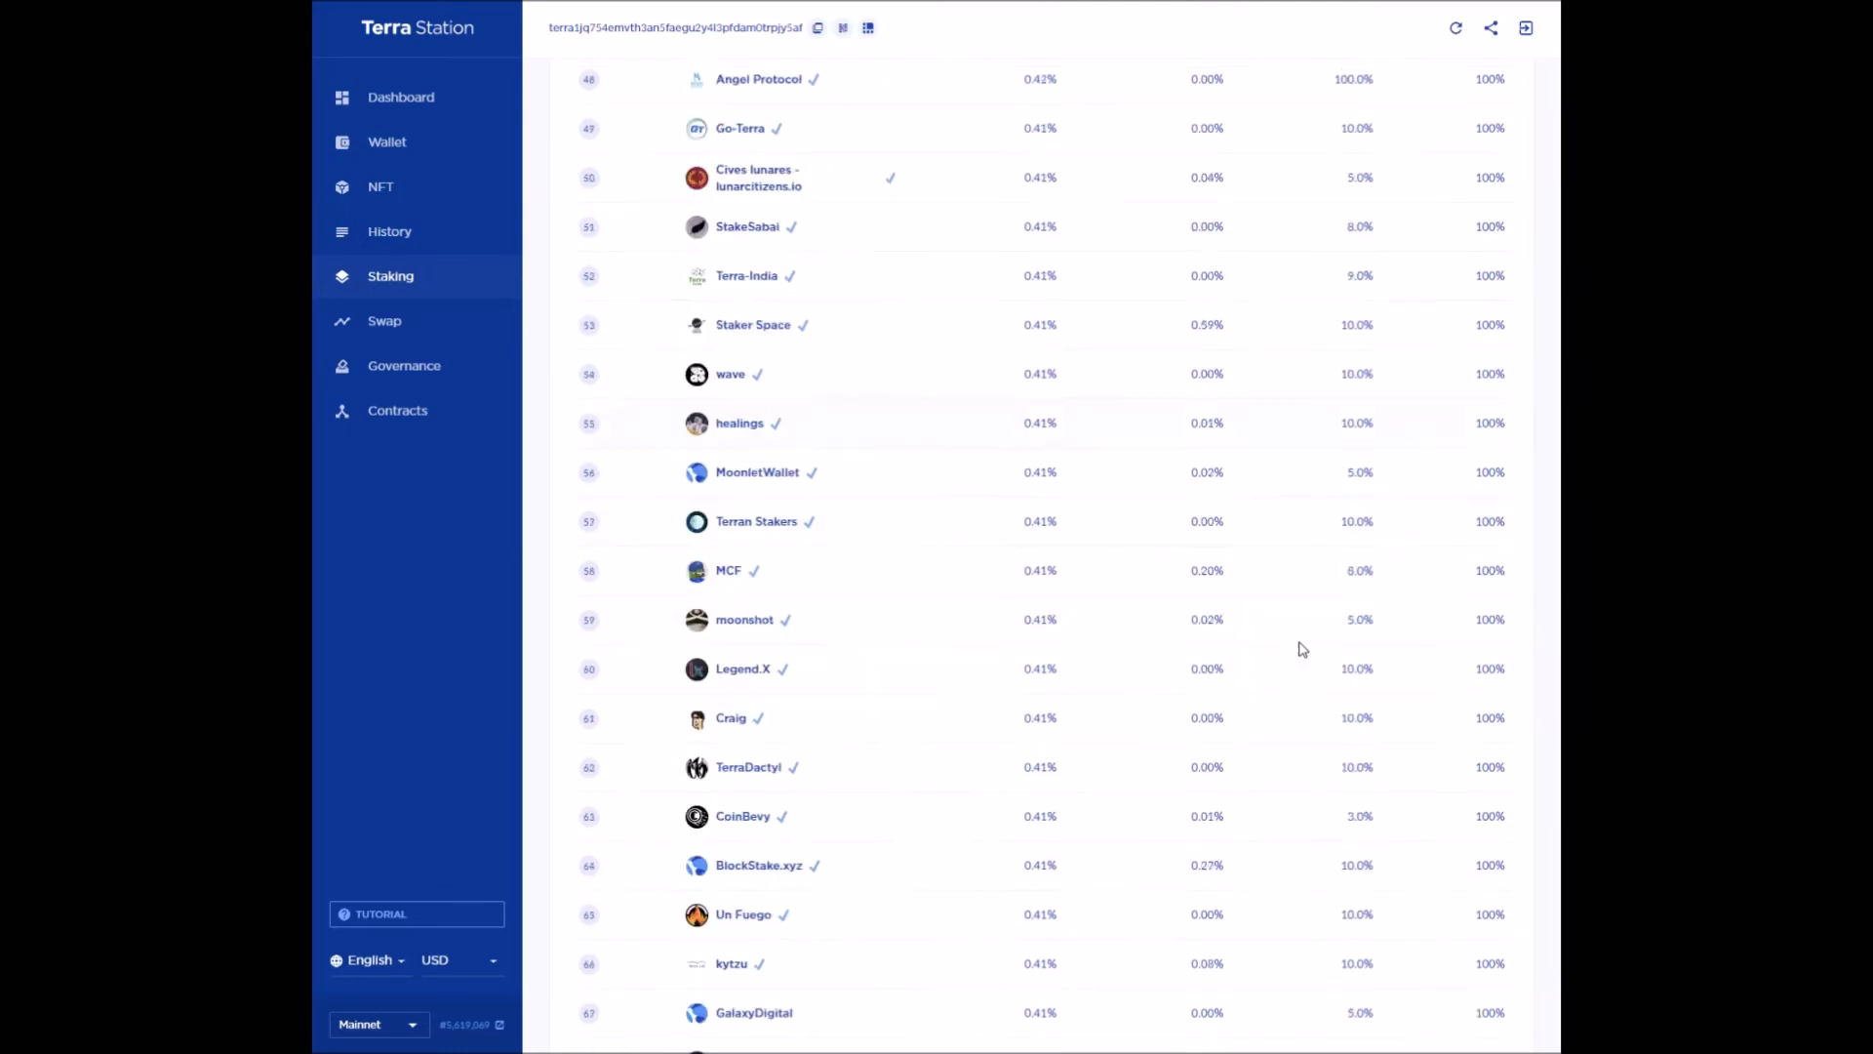
scroll(1303, 649, down, 10)
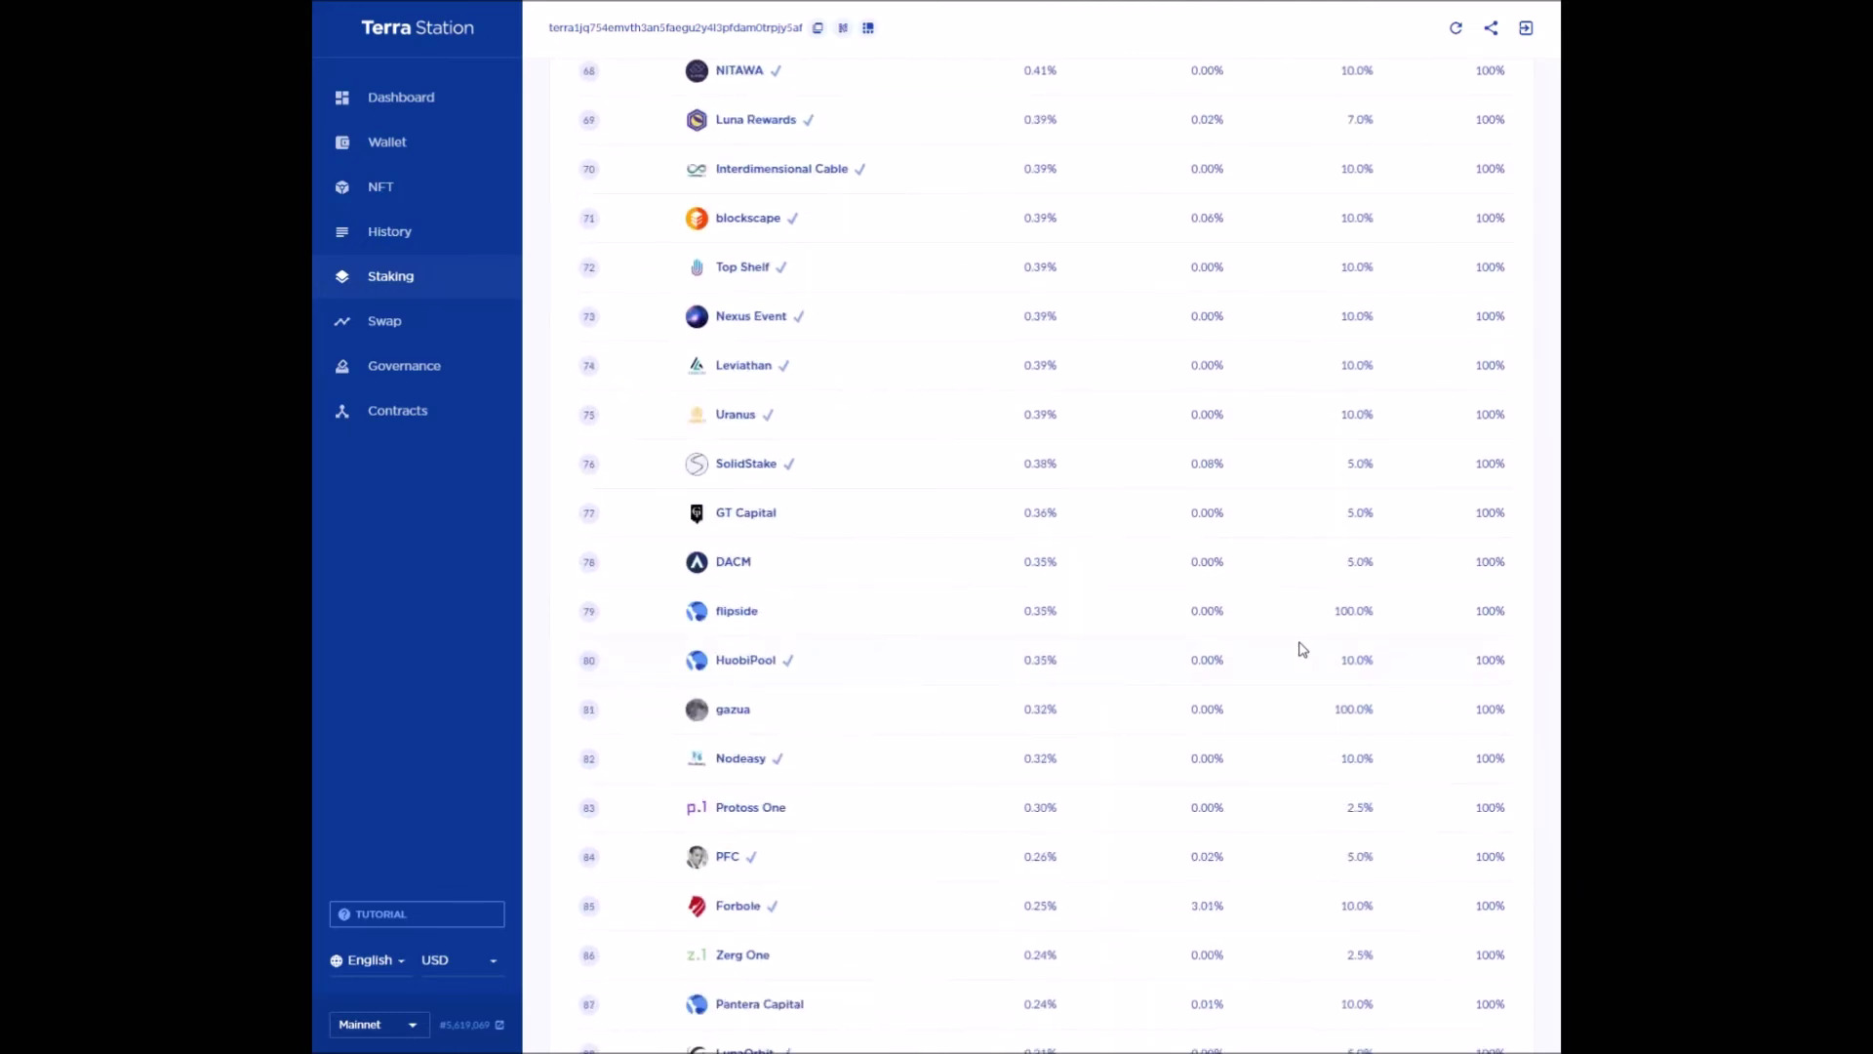
scroll(1302, 649, down, 9)
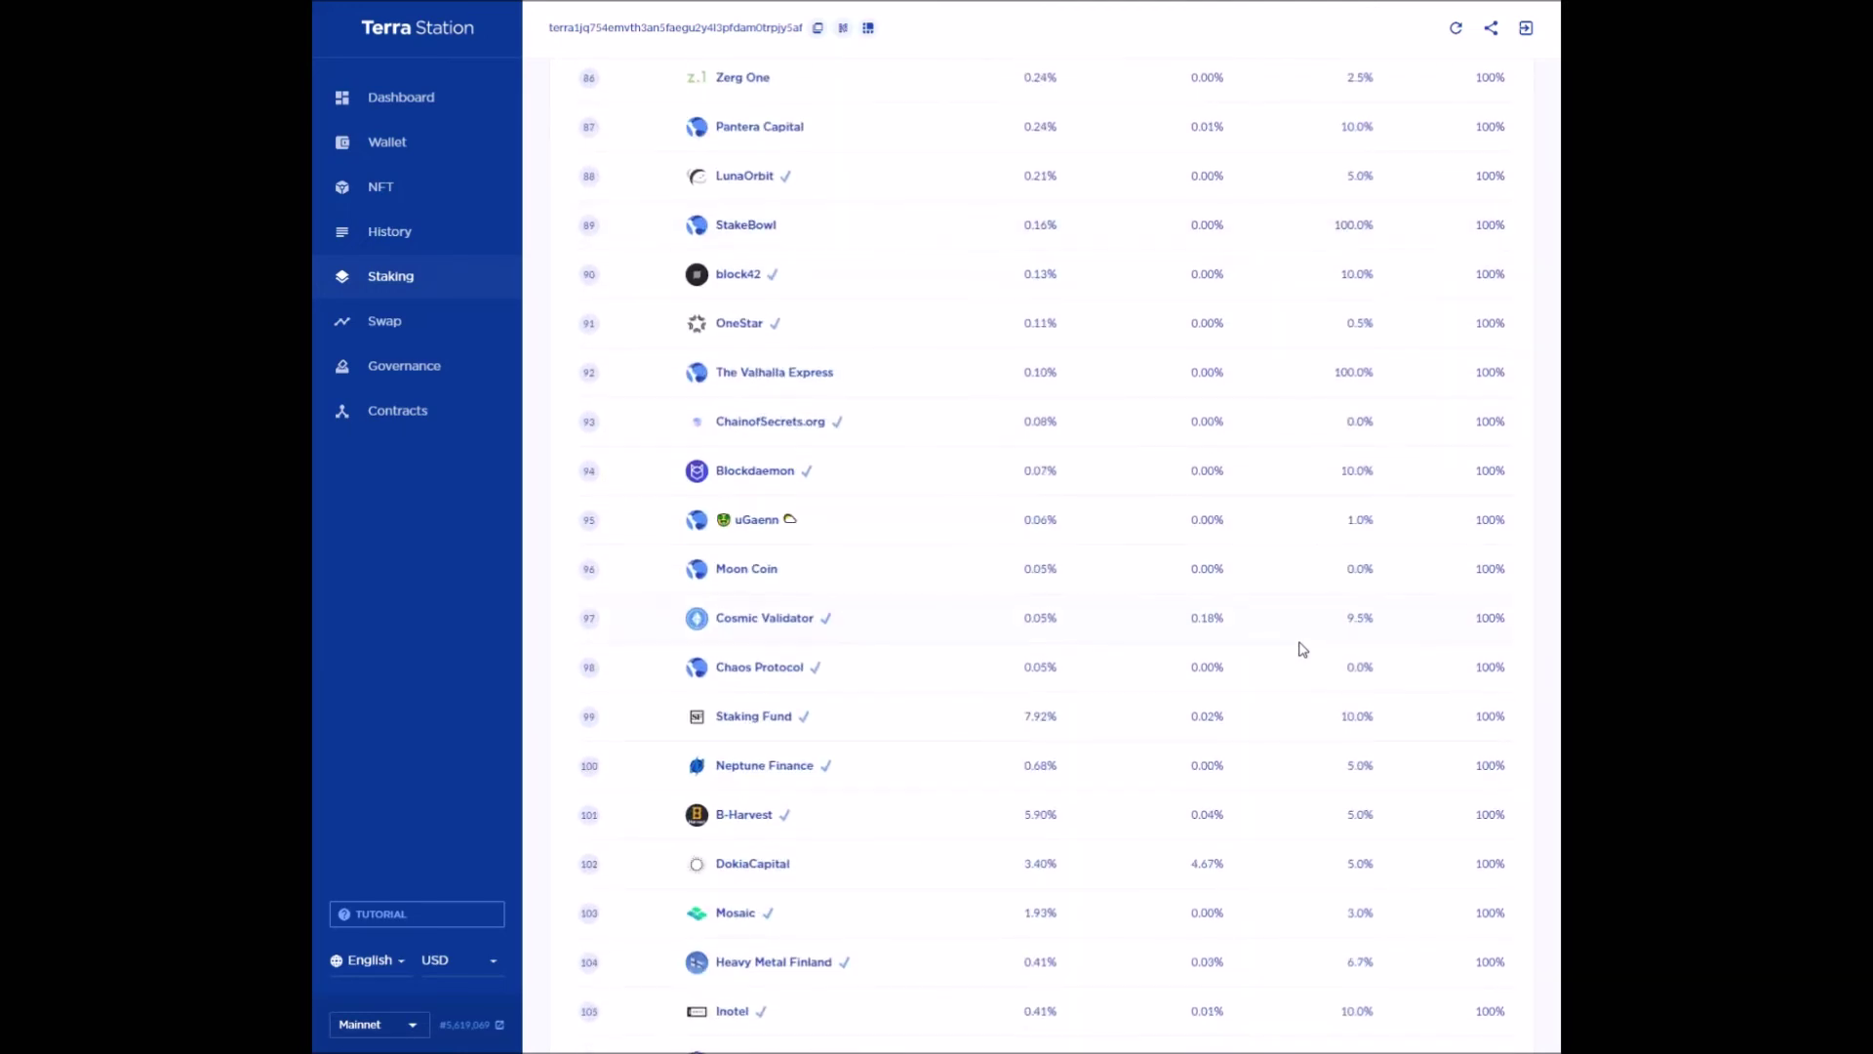
scroll(1303, 648, up, 20)
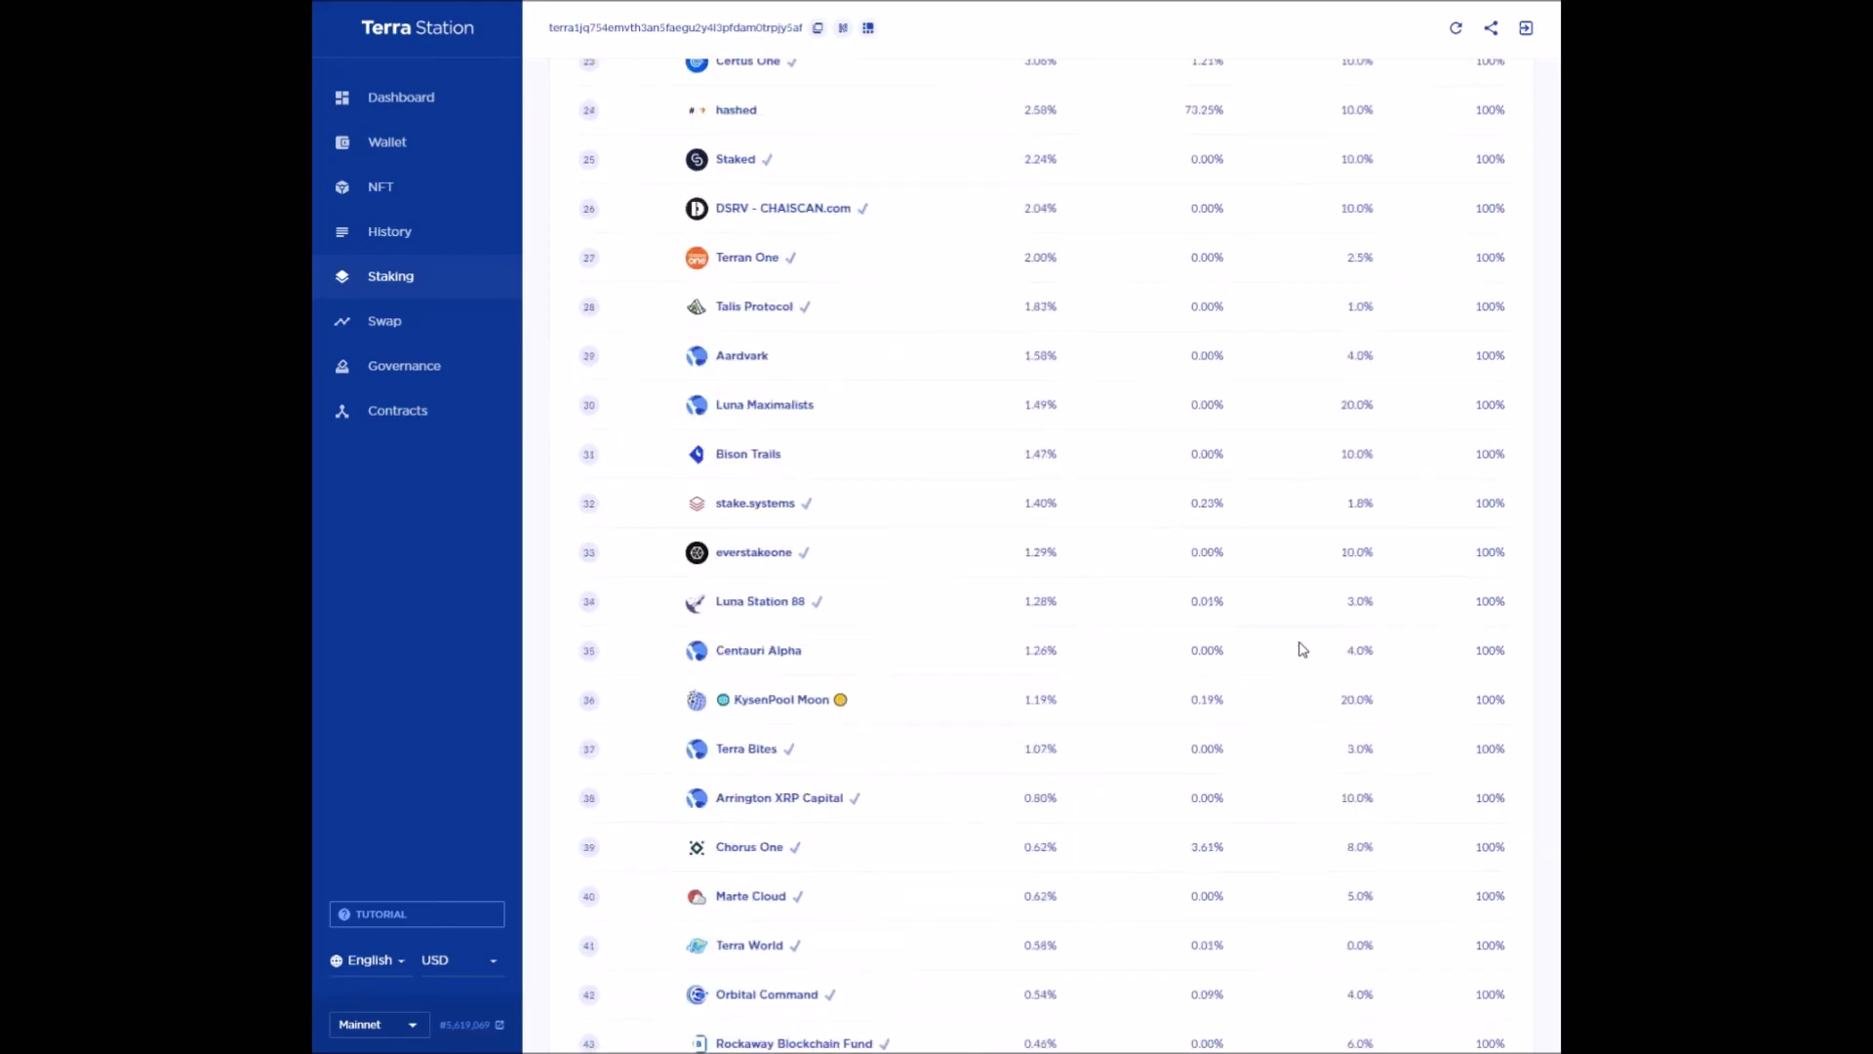
scroll(1303, 649, up, 15)
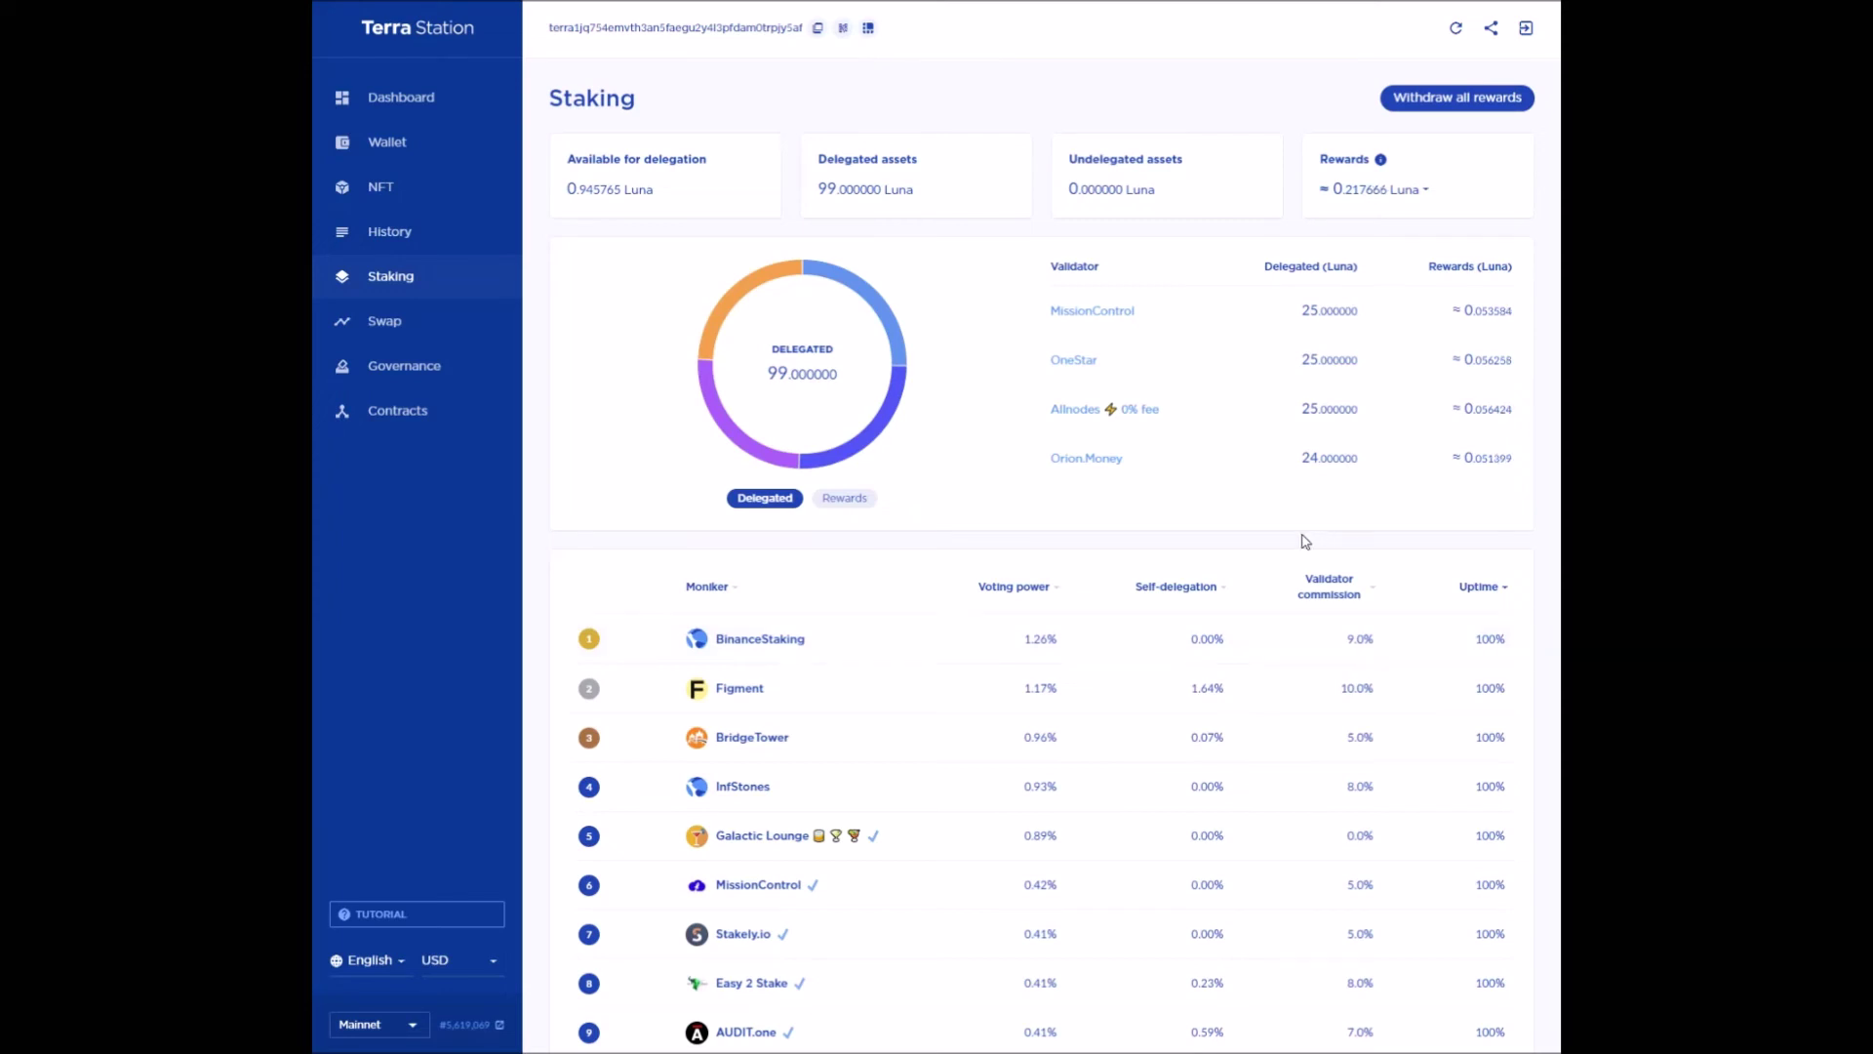
- Open BinanceStaking and start a delegation, clearing the 10 Luna amount that exceeds the balance
click(796, 642)
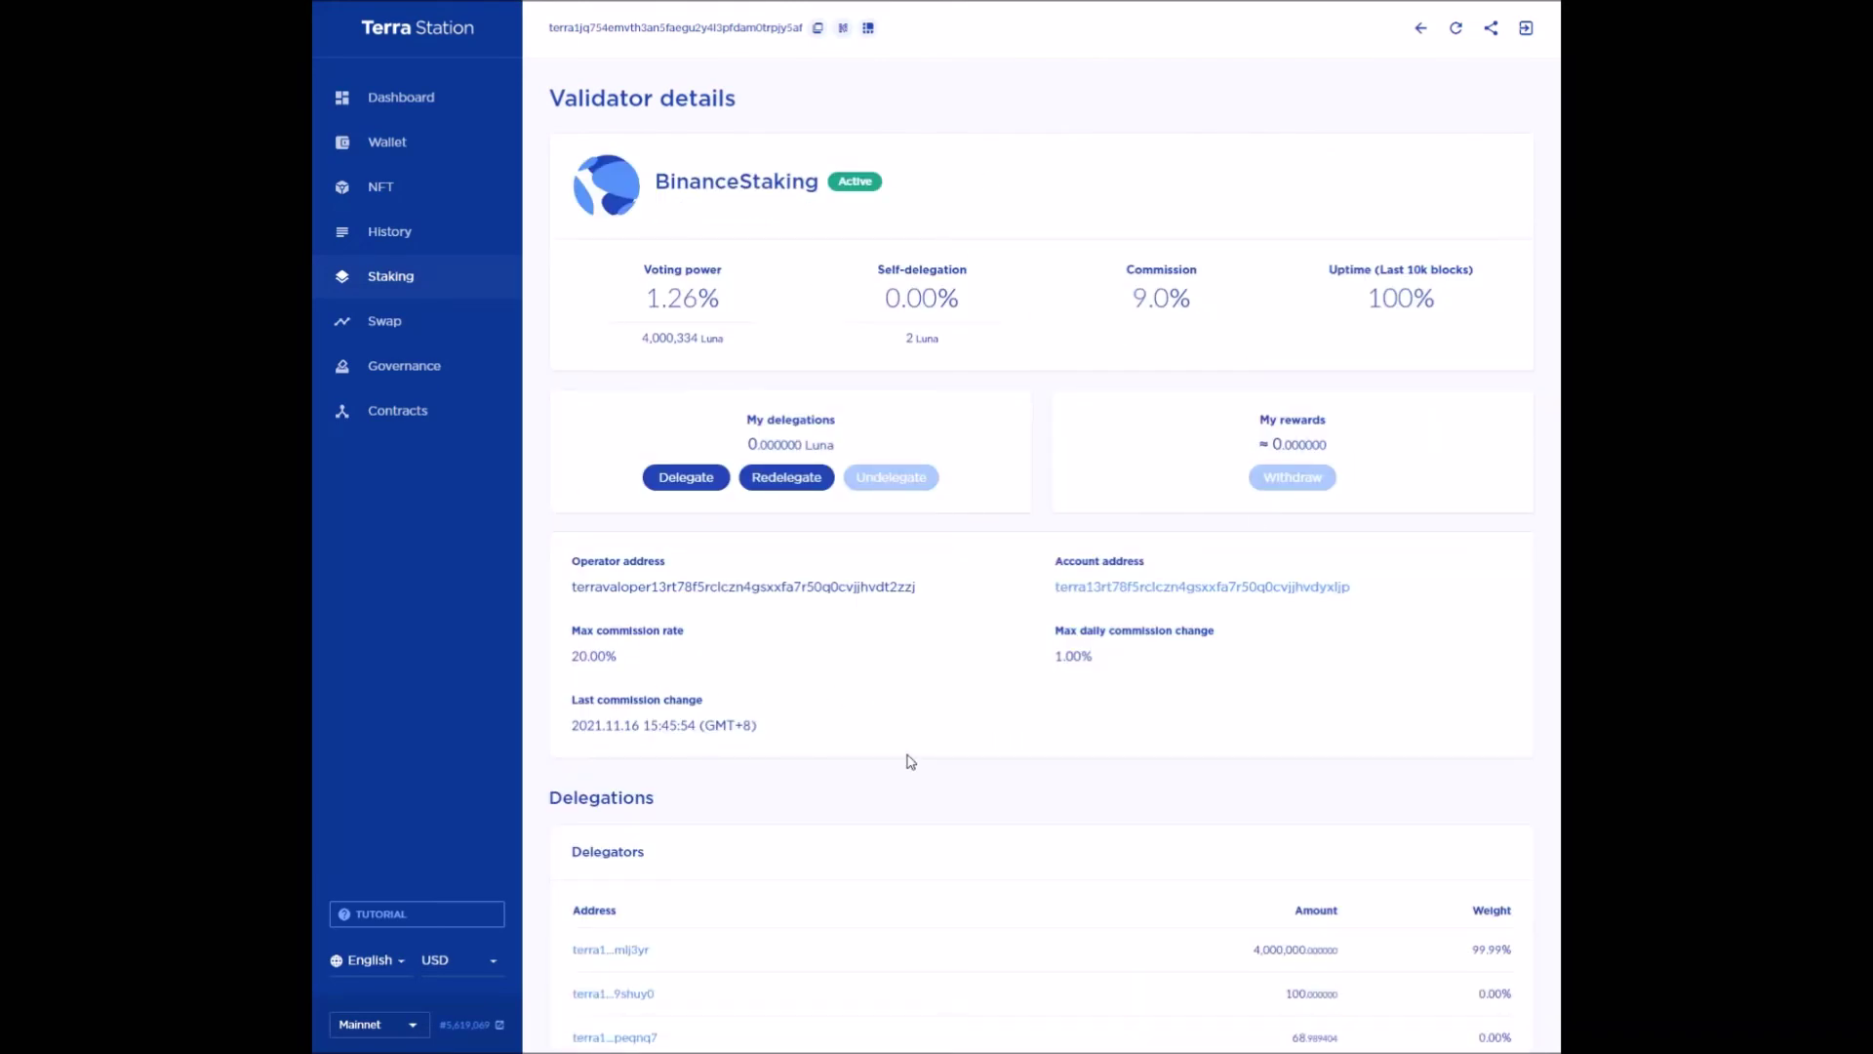
click(704, 479)
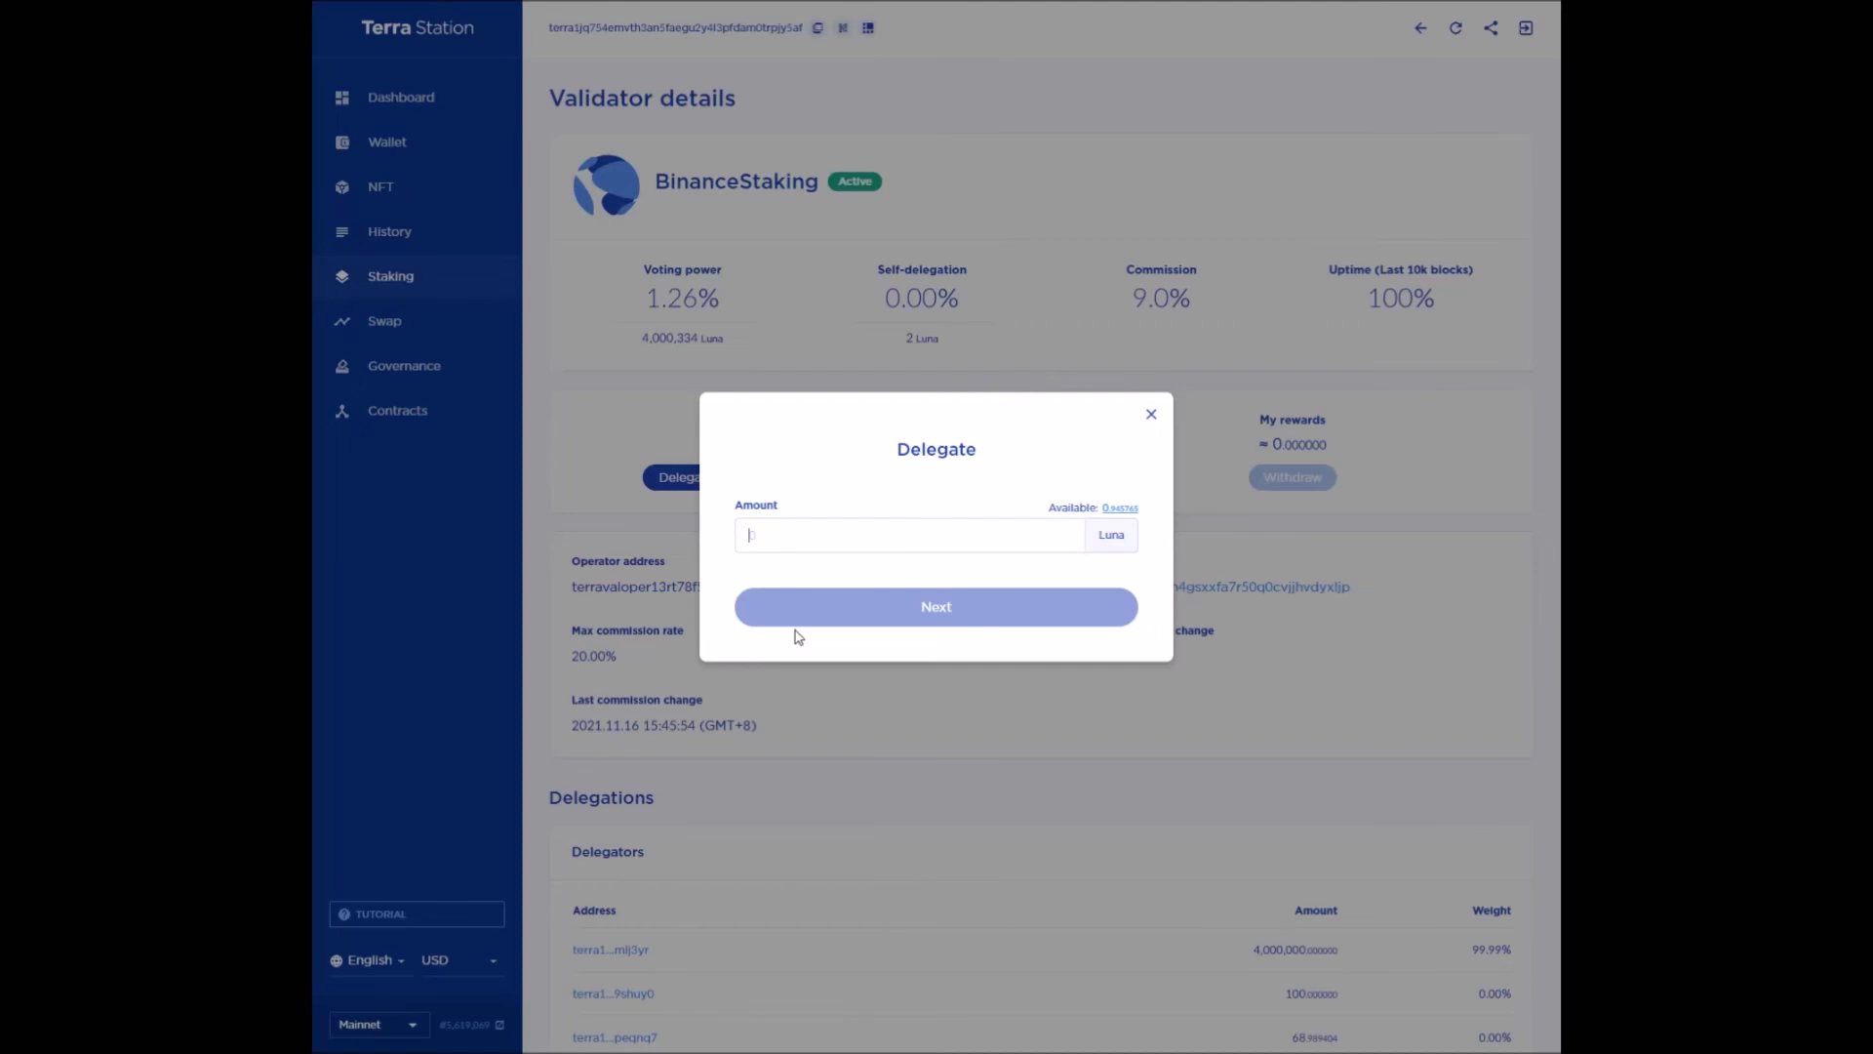
text(10)
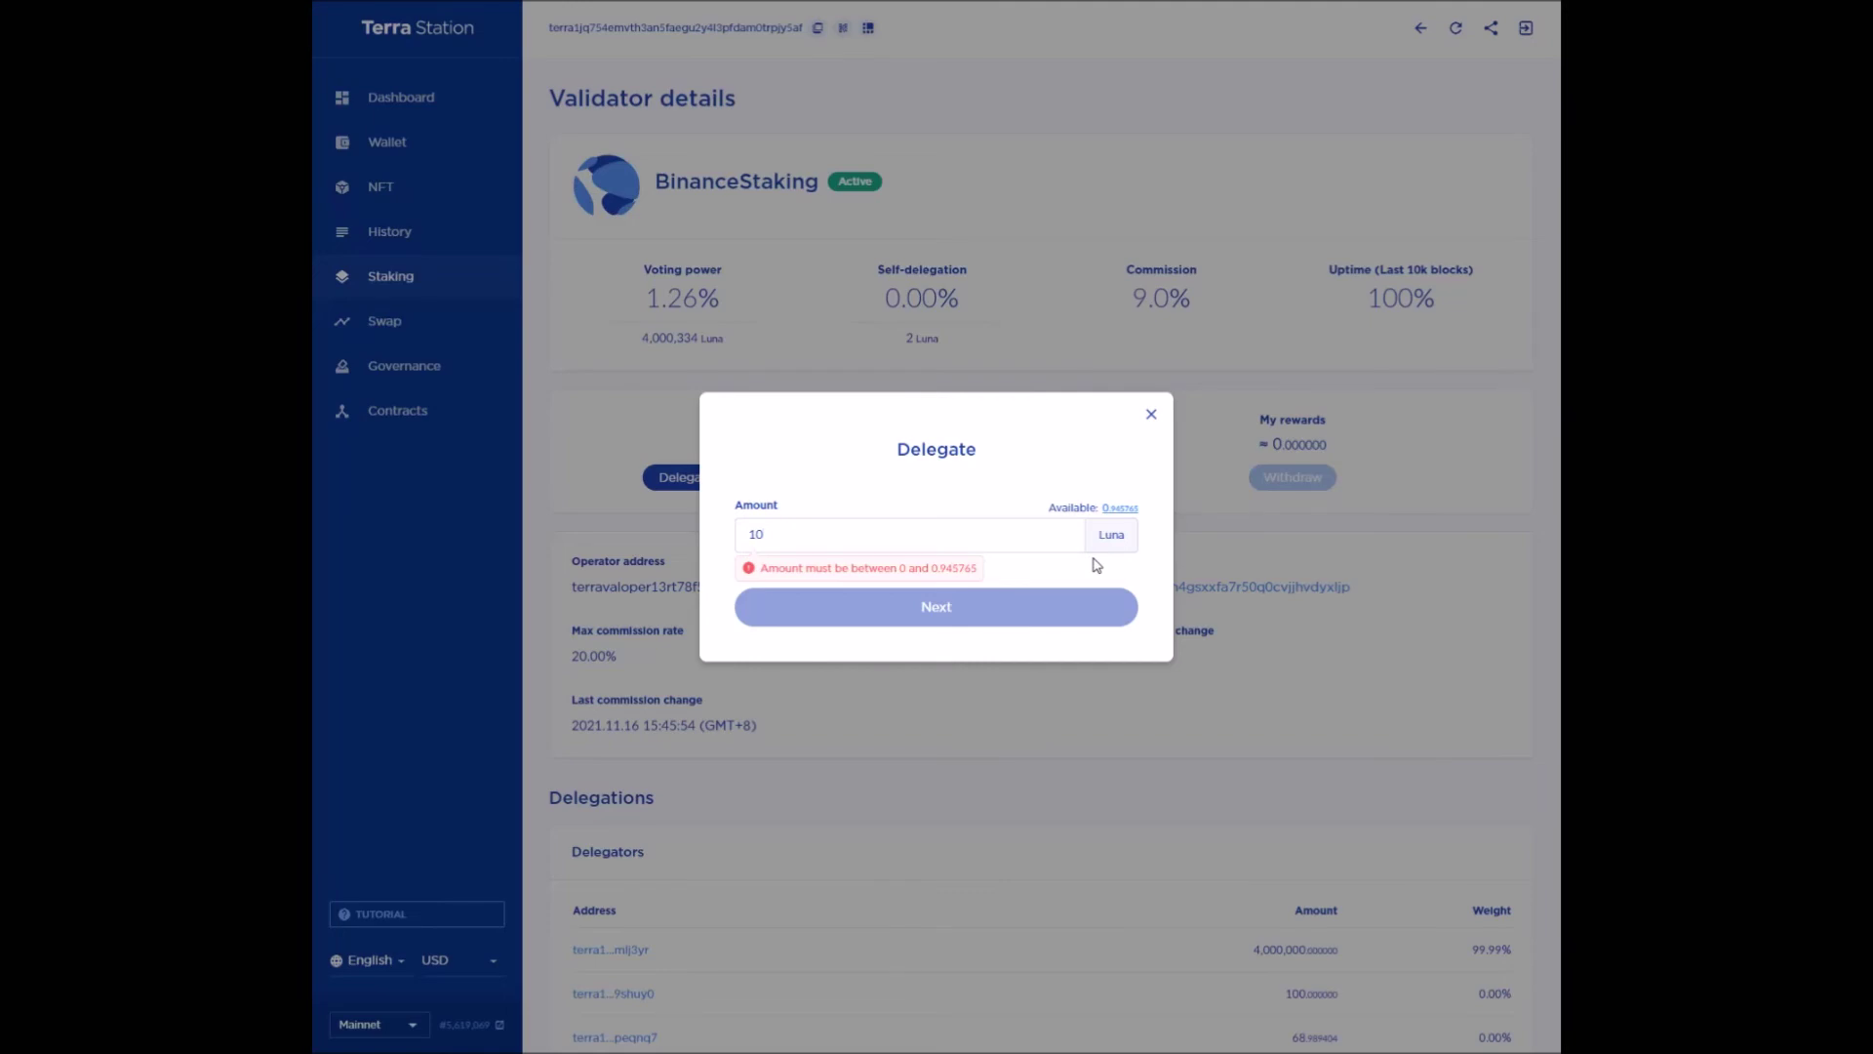
key(BackSpace)
key(BackSpace)
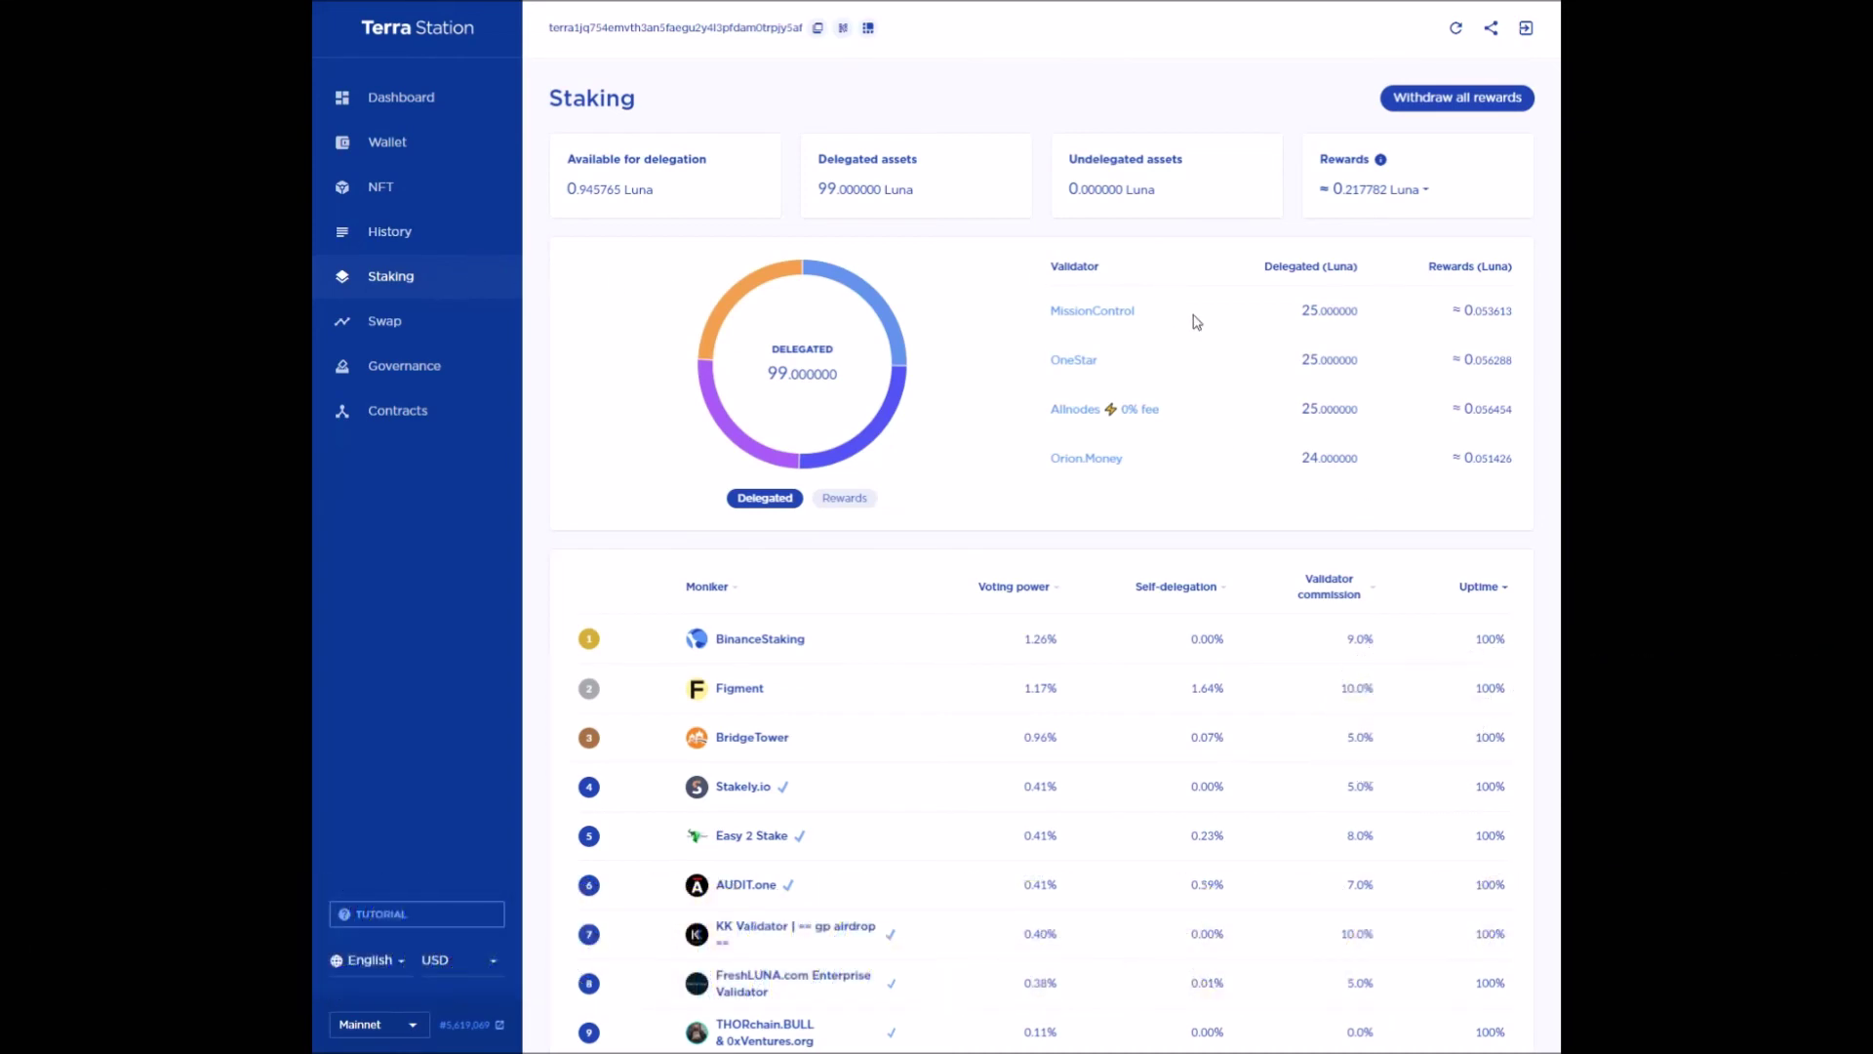
- Review the withdraw-all-rewards confirmation with its 0.022127 Luna fee, then dismiss it unconfirmed
click(1476, 99)
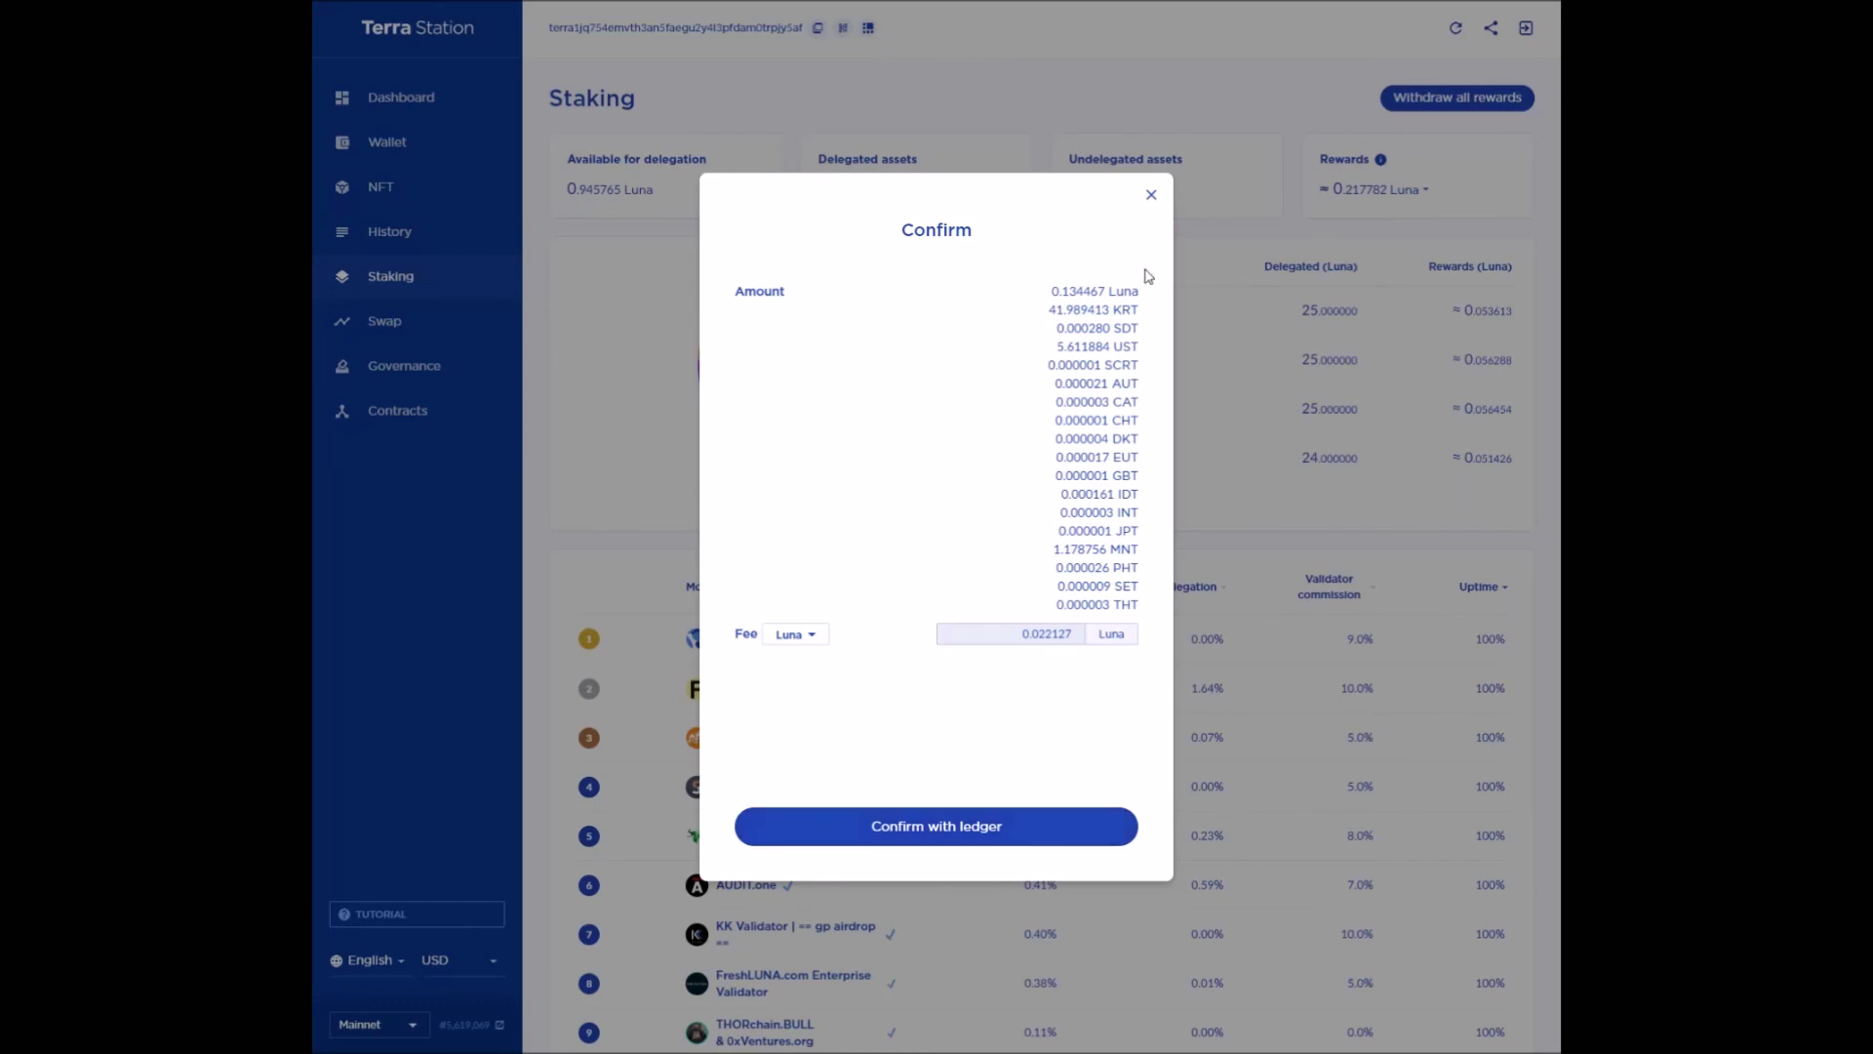
click(1151, 195)
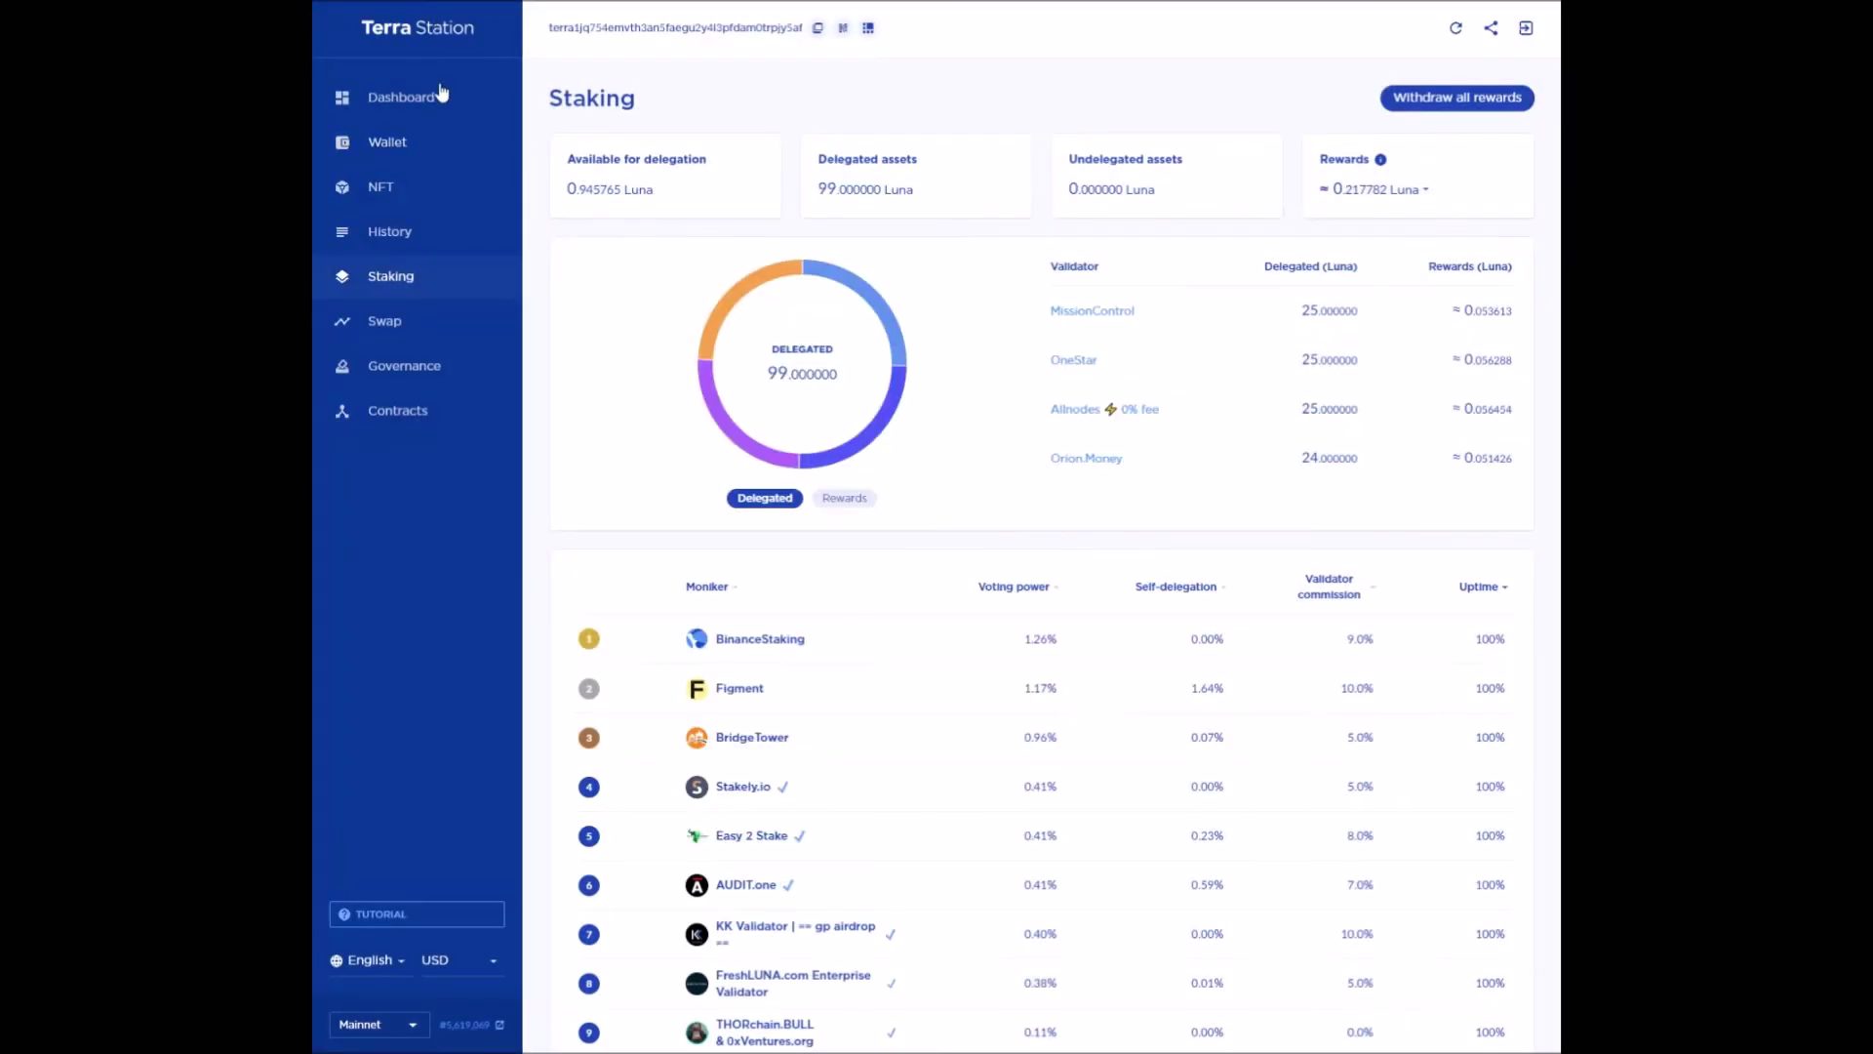
- Check the wallet balance of 0.945765 Luna and 0 UST
click(423, 143)
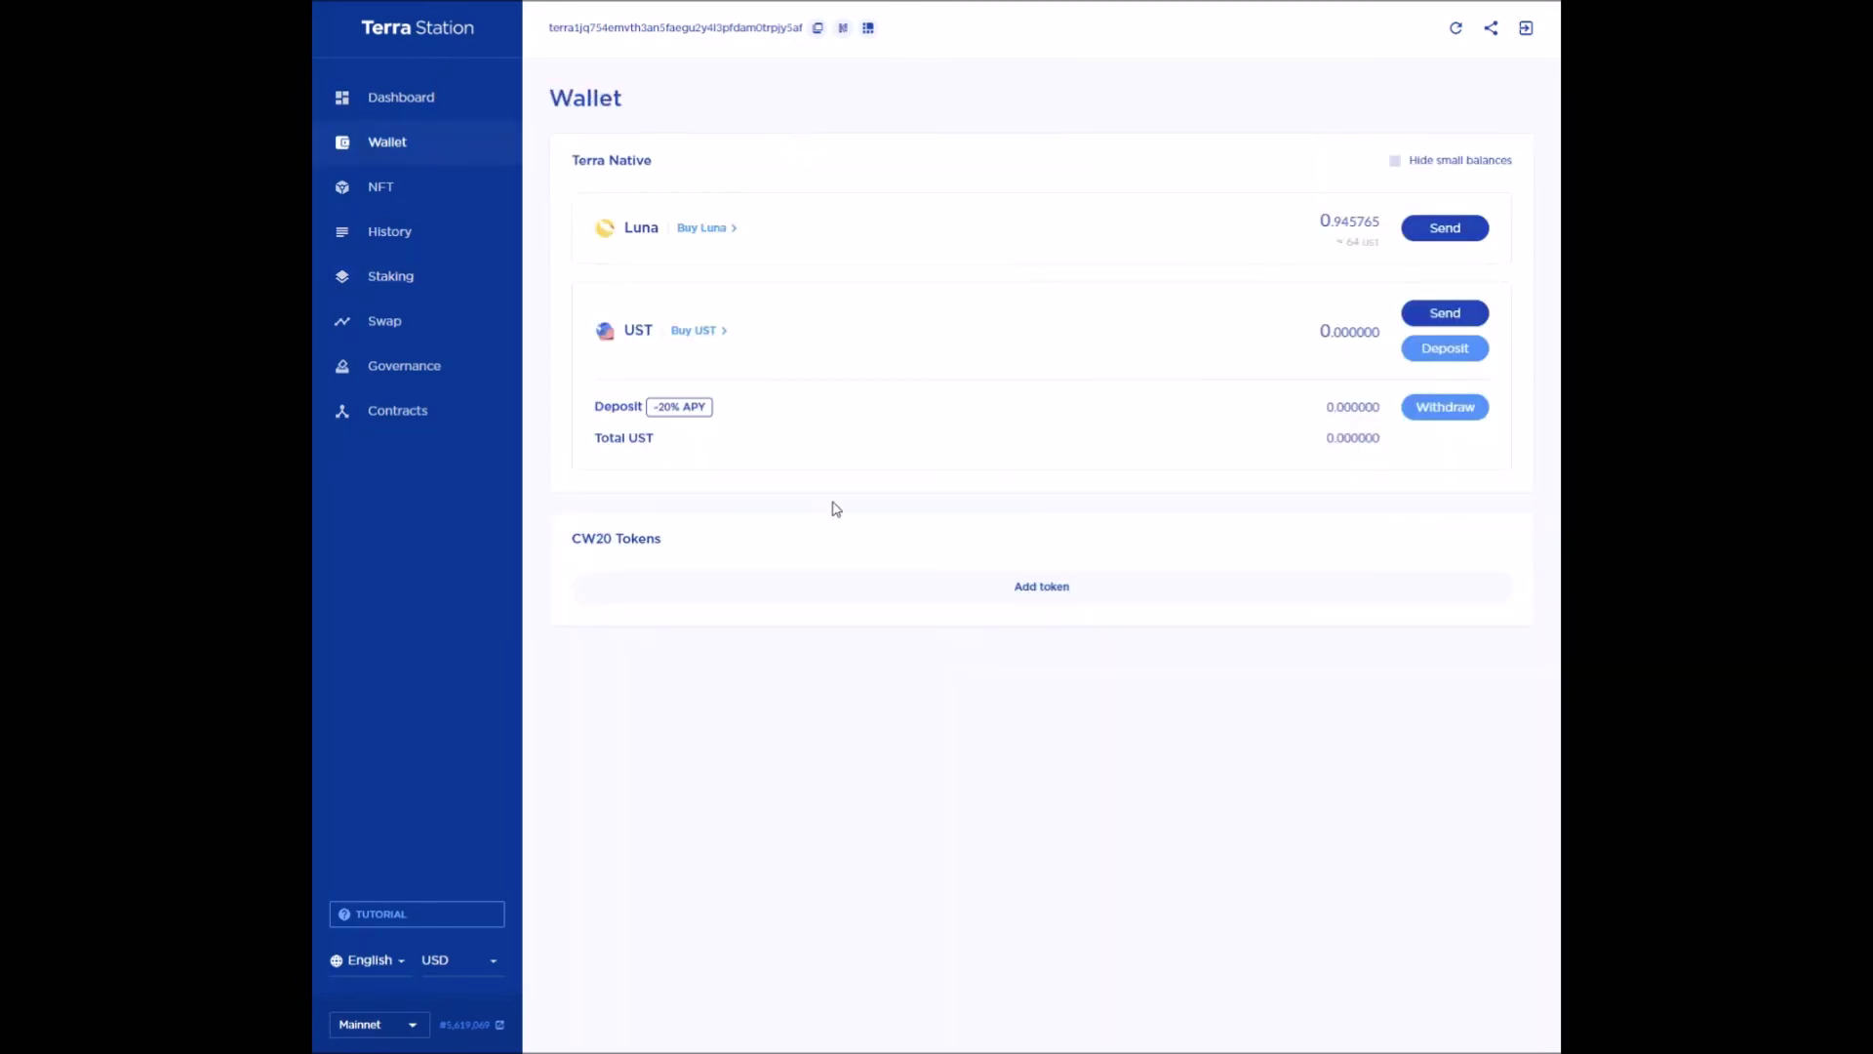